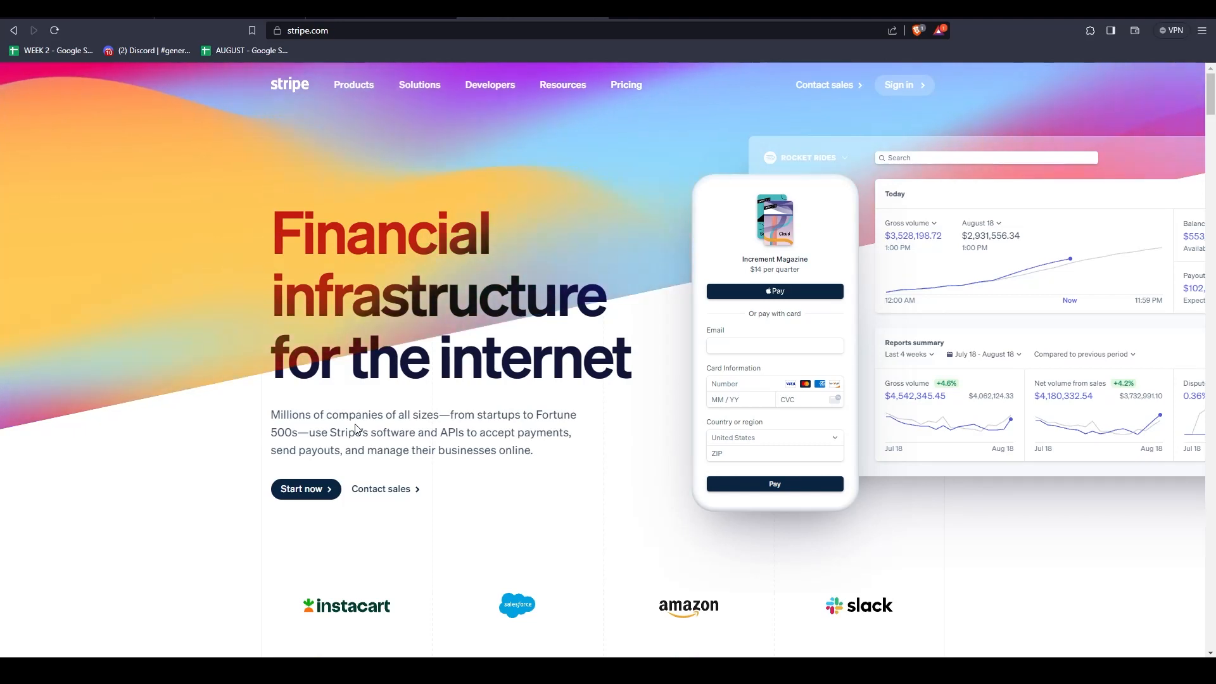
Look over the Stripe homepage and open the account registration form by way of the sign-in page
{"action": "scroll", "coordinate": [356, 429], "scroll_direction": "down", "scroll_amount": 10}
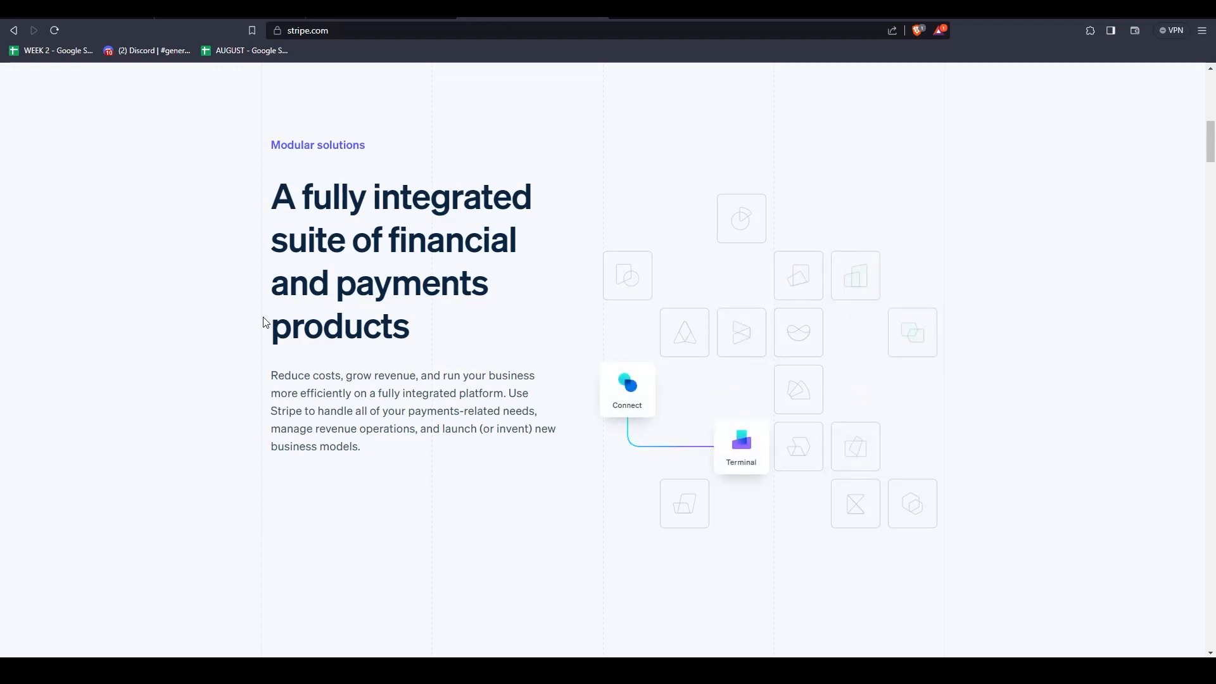
{"action": "scroll", "coordinate": [265, 321], "scroll_direction": "down", "scroll_amount": 7}
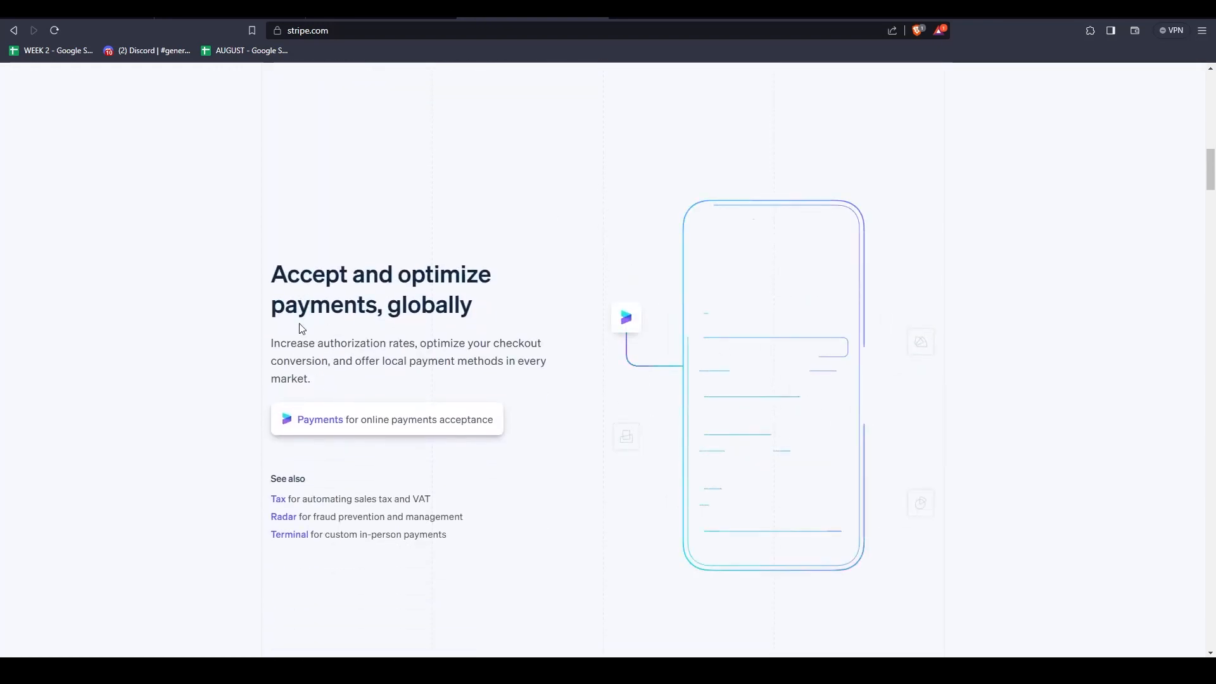
{"action": "scroll", "coordinate": [267, 283], "scroll_direction": "down", "scroll_amount": 1}
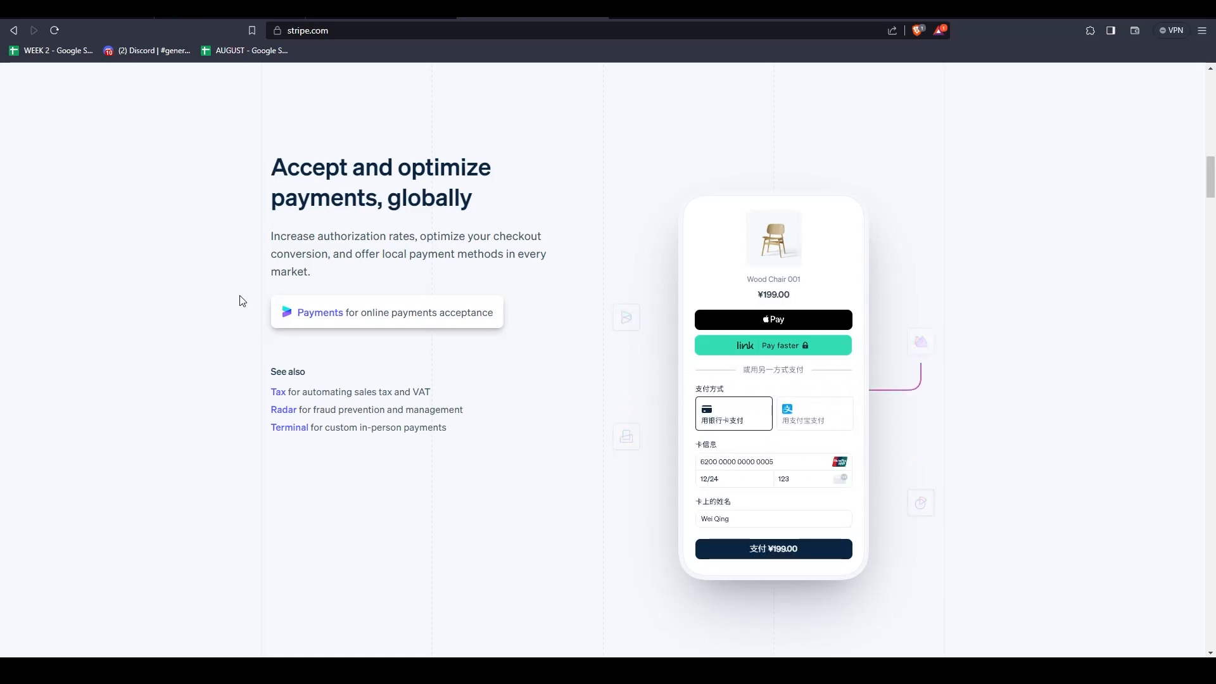
{"action": "scroll", "coordinate": [242, 317], "scroll_direction": "down", "scroll_amount": 10}
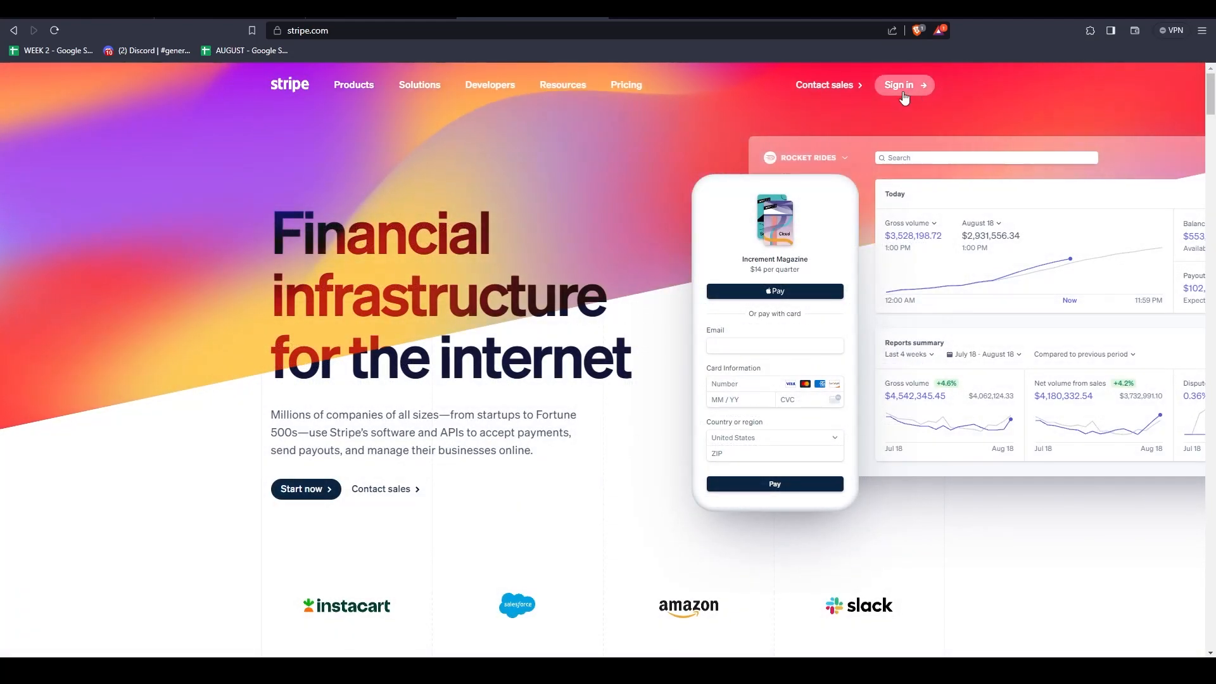
{"action": "left_click", "coordinate": [902, 86]}
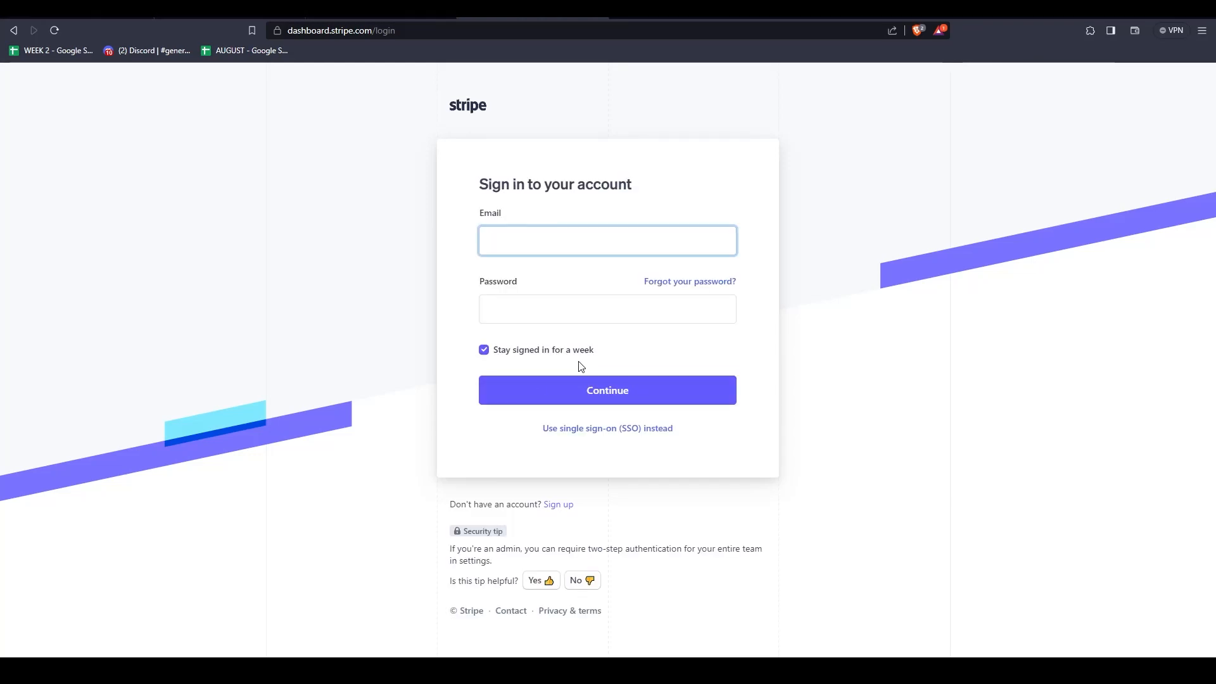
{"action": "left_click", "coordinate": [553, 505]}
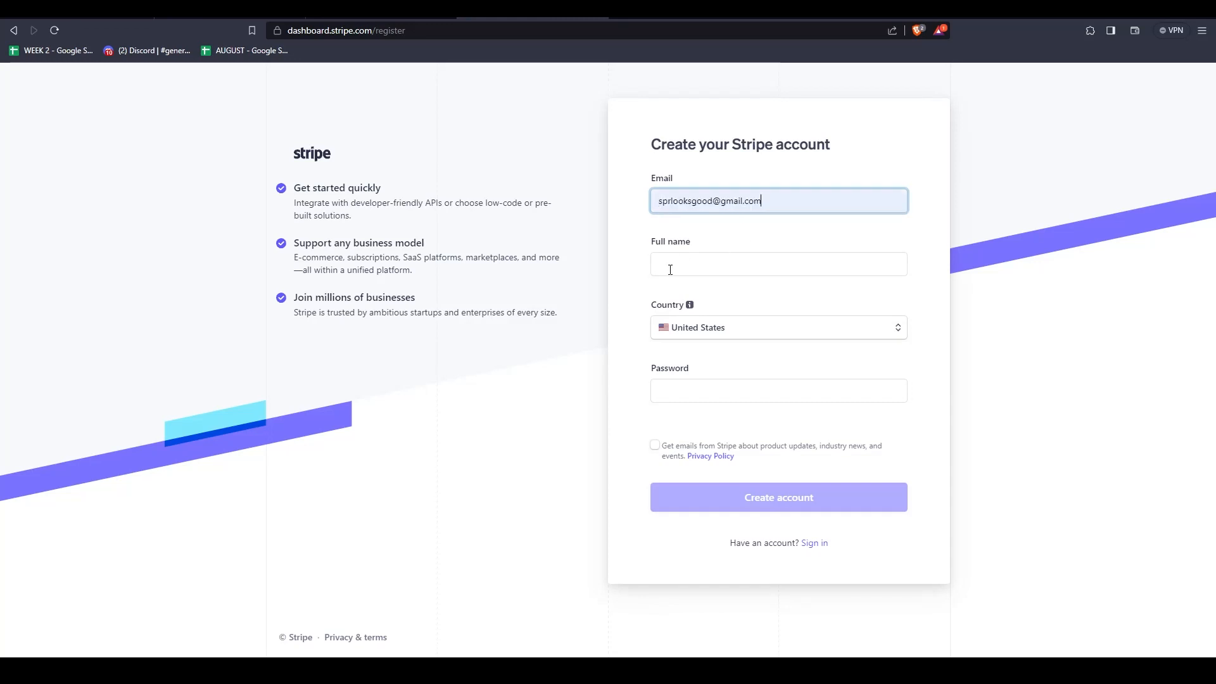
Enter the account holder's full name in the registration form and look through the available countries
{"action": "left_click", "coordinate": [669, 269]}
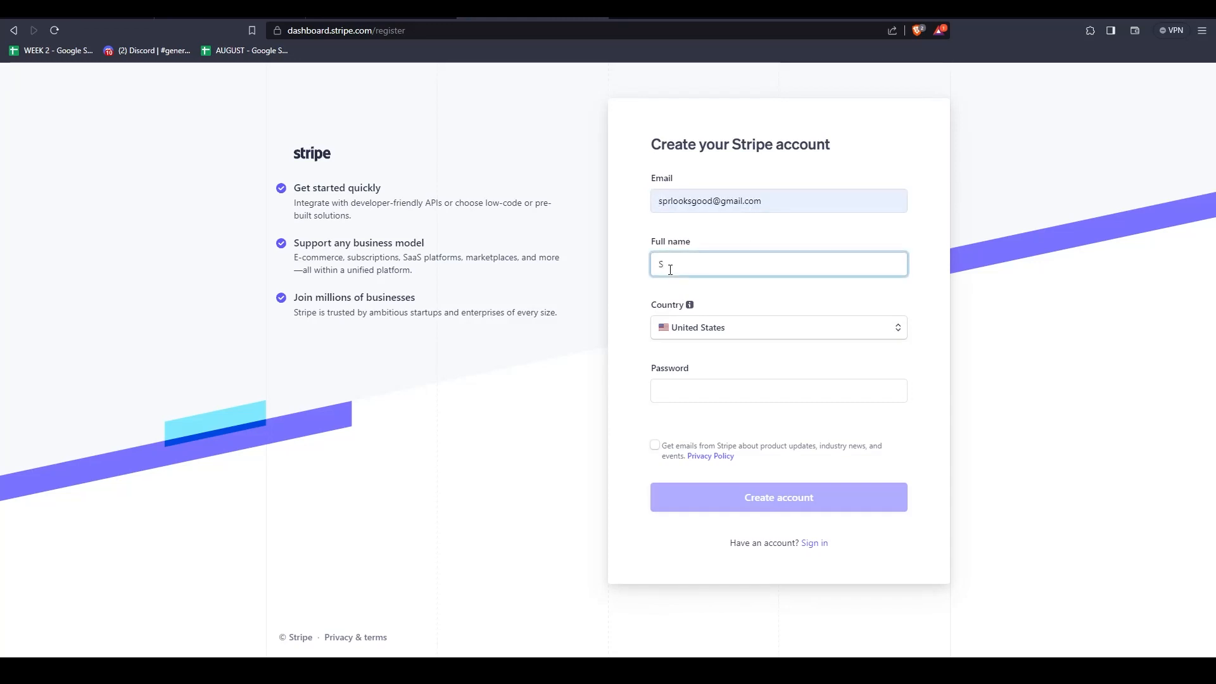
{"action": "left_click", "coordinate": [723, 327]}
{"action": "scroll", "coordinate": [727, 419], "scroll_direction": "down", "scroll_amount": 10}
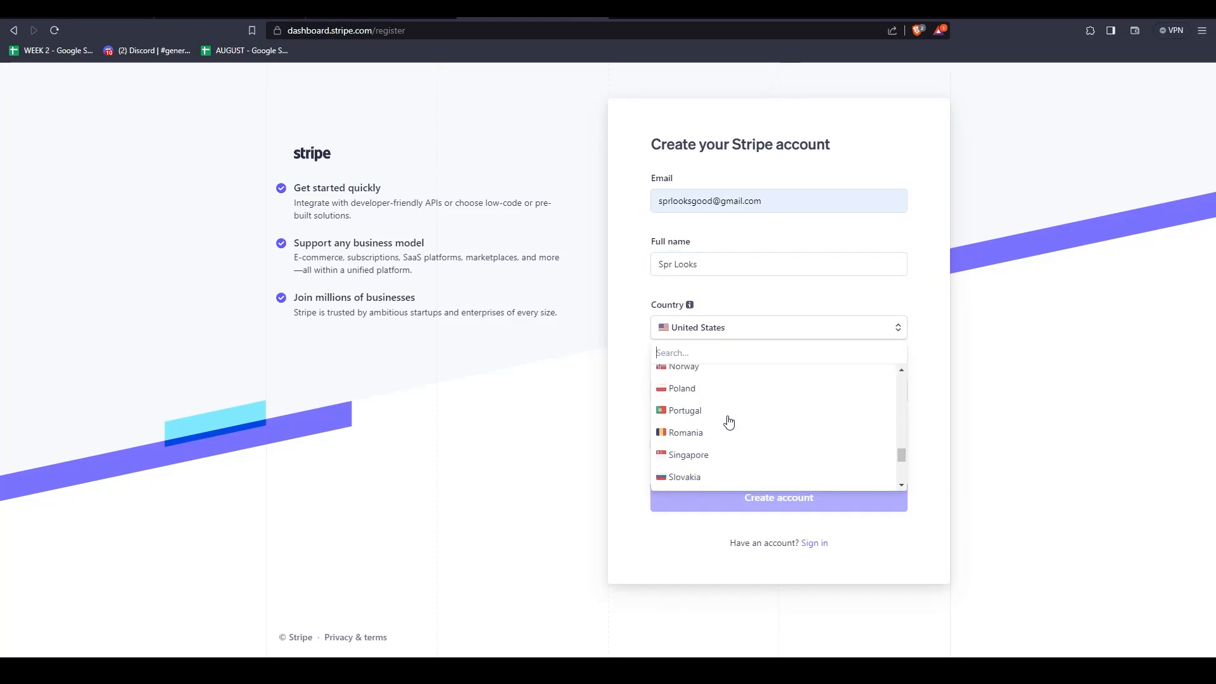
{"action": "scroll", "coordinate": [728, 423], "scroll_direction": "down", "scroll_amount": 3}
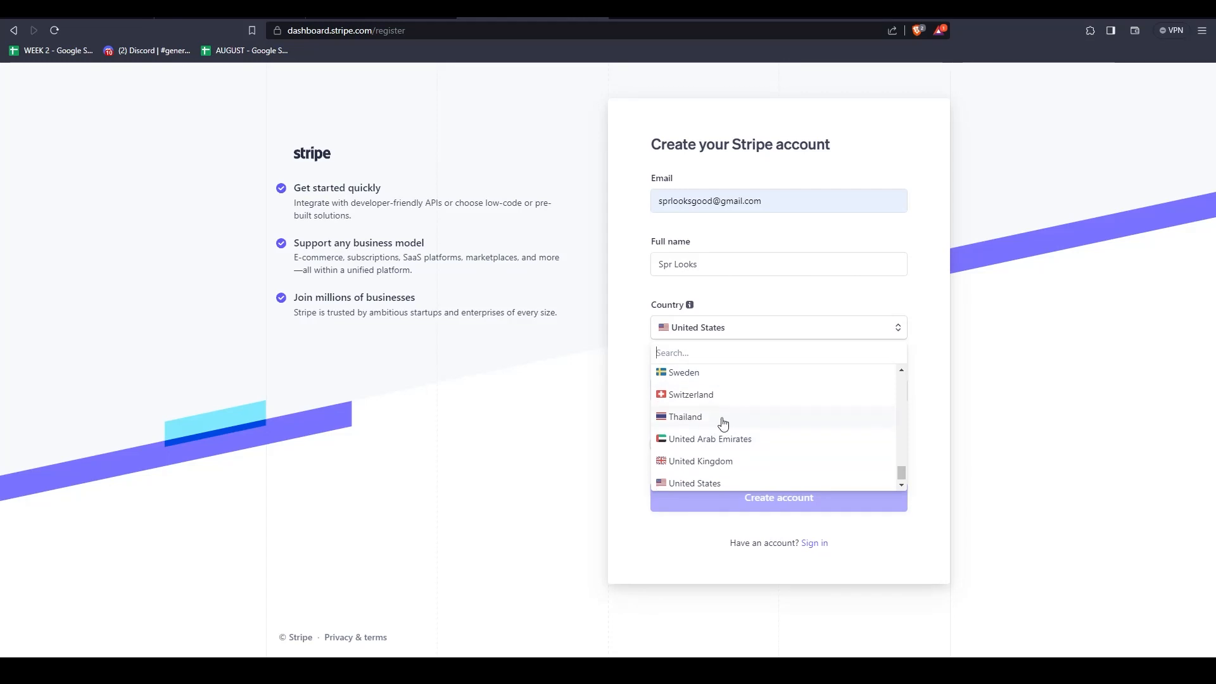
{"action": "scroll", "coordinate": [723, 423], "scroll_direction": "up", "scroll_amount": 3}
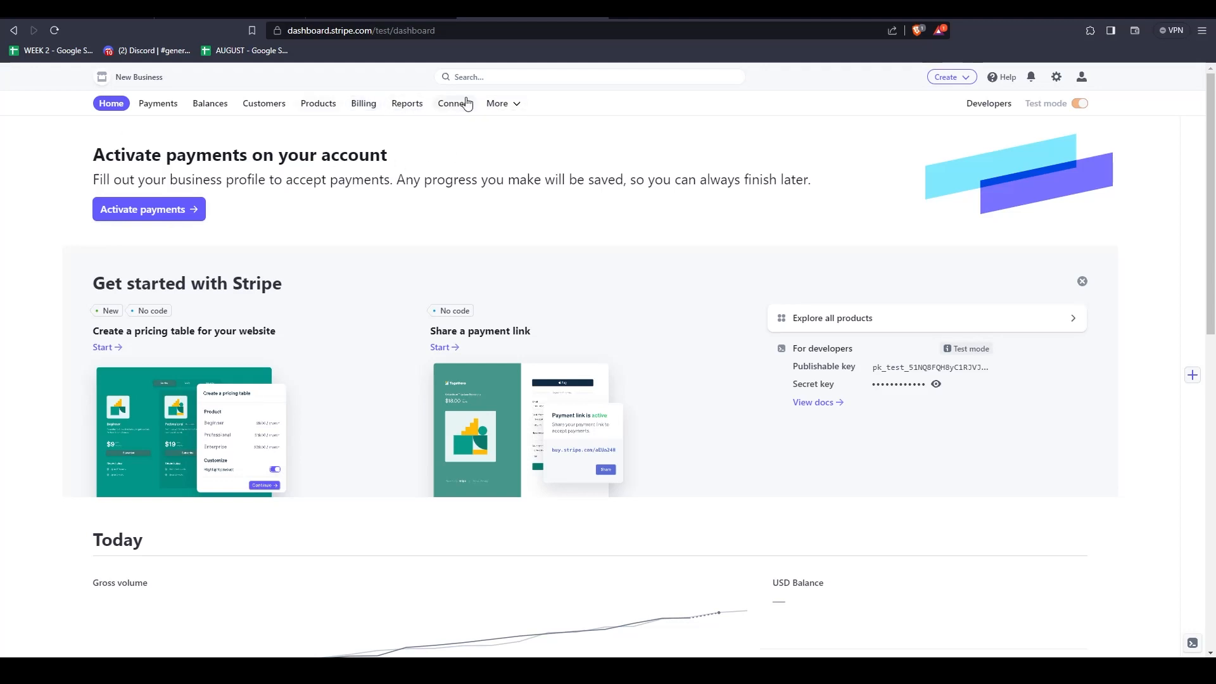
Open the dashboard's full list of Stripe products and features for review
{"action": "left_click", "coordinate": [509, 103]}
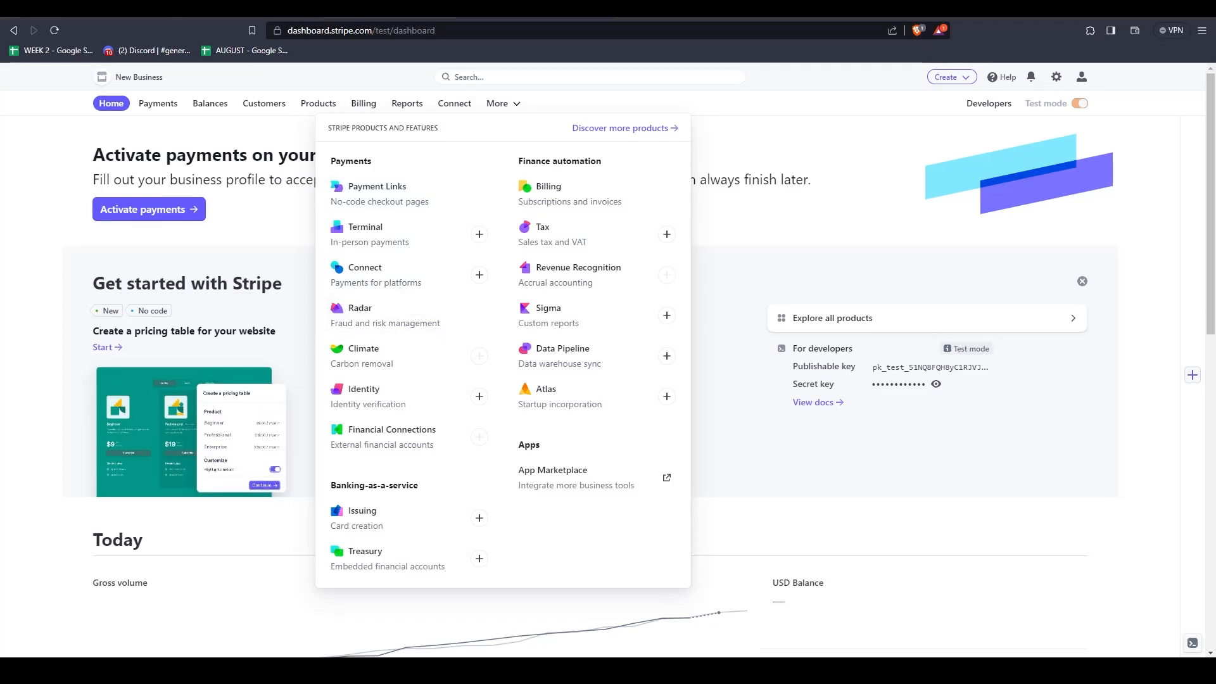
{"action": "key", "text": "alt+Tab"}
{"action": "key", "text": "alt+Tab"}
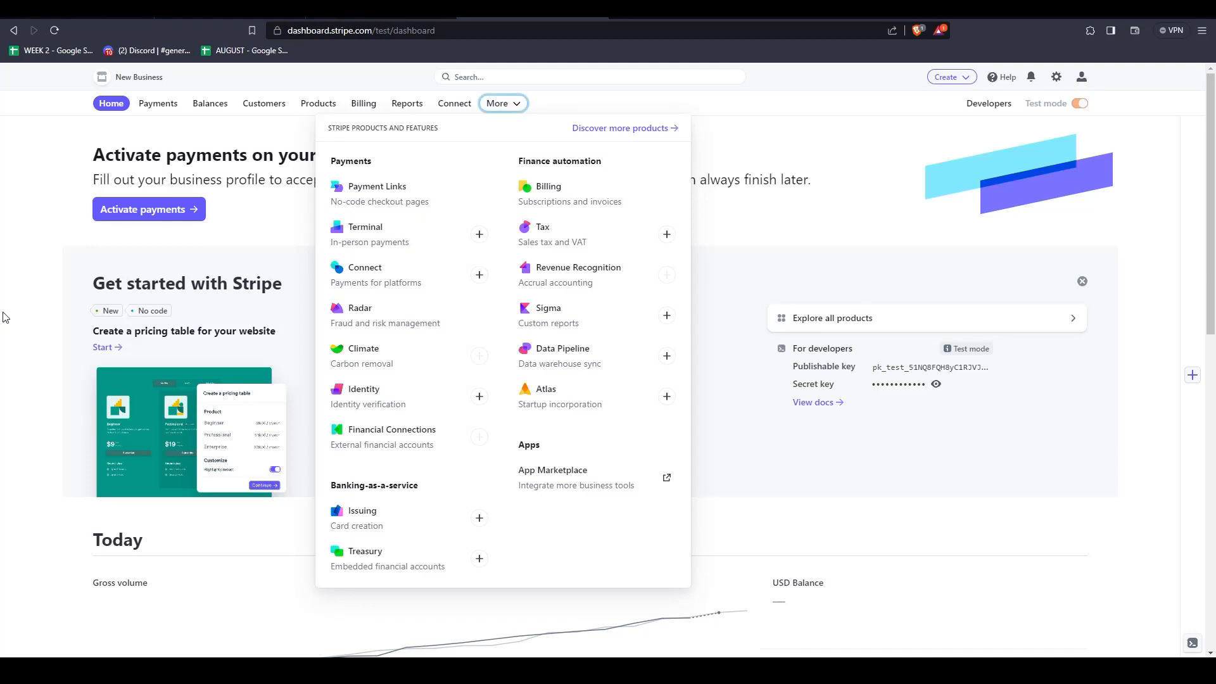
Start activating payments for an Individual business located in the United States and review the required personal details
{"action": "left_click", "coordinate": [163, 215]}
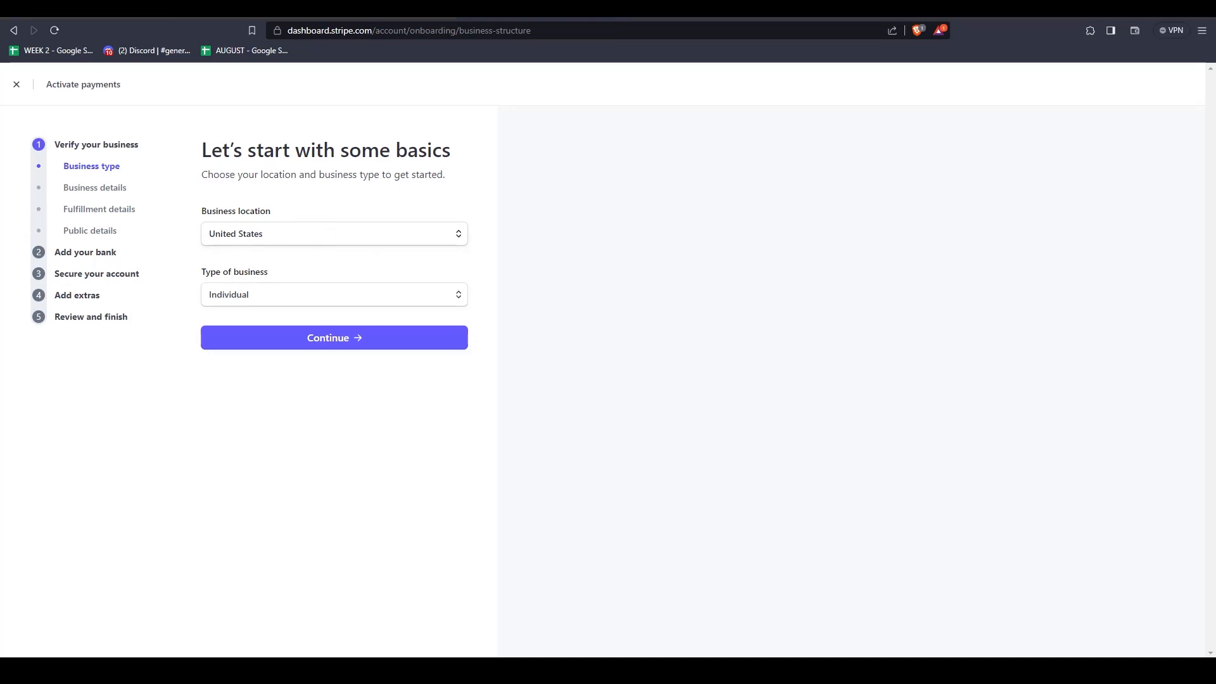
{"action": "left_click", "coordinate": [318, 339]}
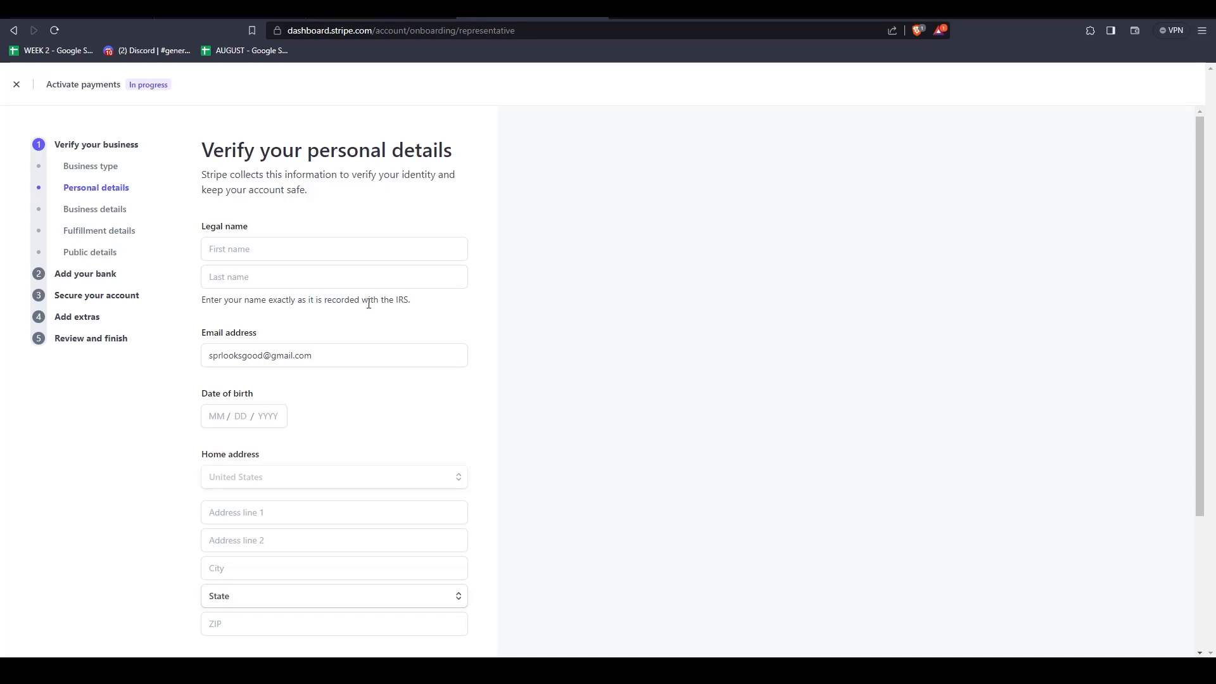
{"action": "scroll", "coordinate": [366, 302], "scroll_direction": "down", "scroll_amount": 3}
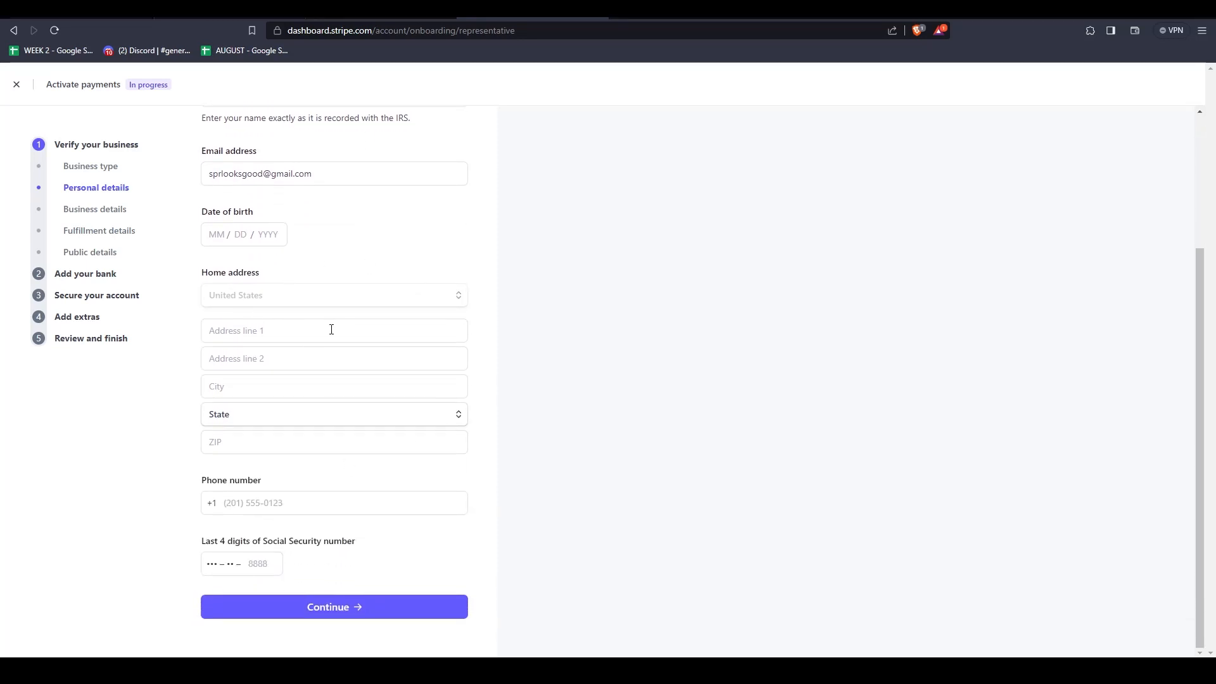
{"action": "scroll", "coordinate": [331, 329], "scroll_direction": "up", "scroll_amount": 1}
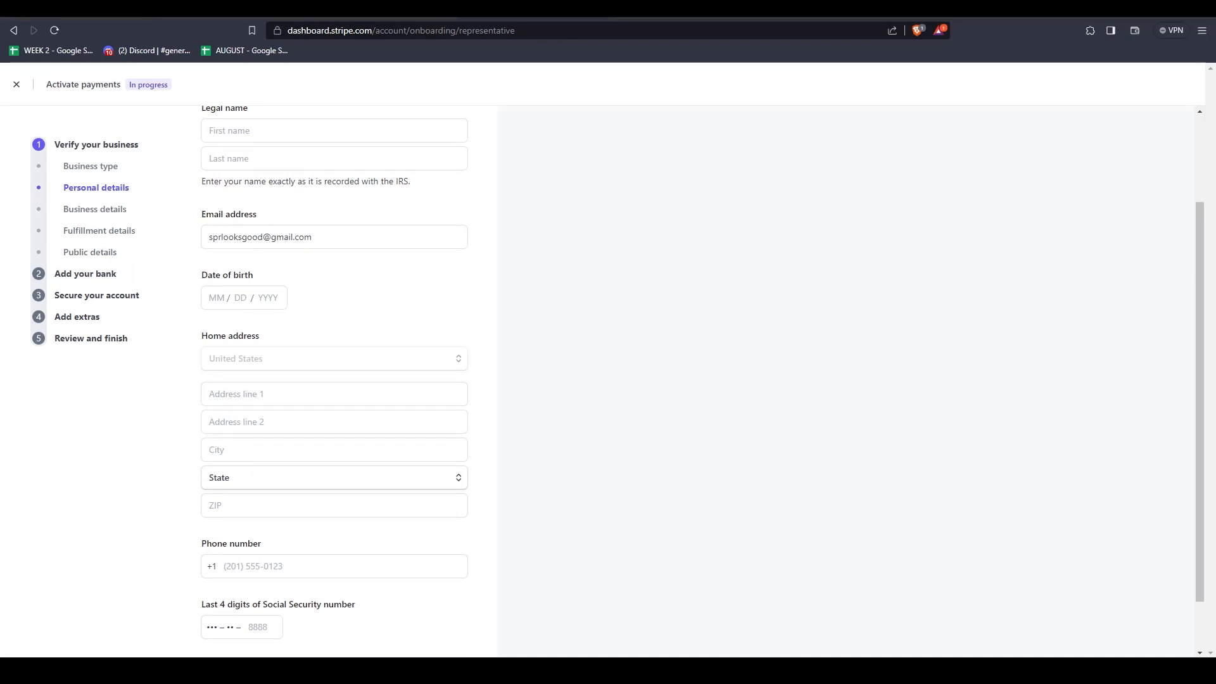
Review the bank options in the payout setup stage and exit payment activation to the dashboard
{"action": "left_click", "coordinate": [76, 274]}
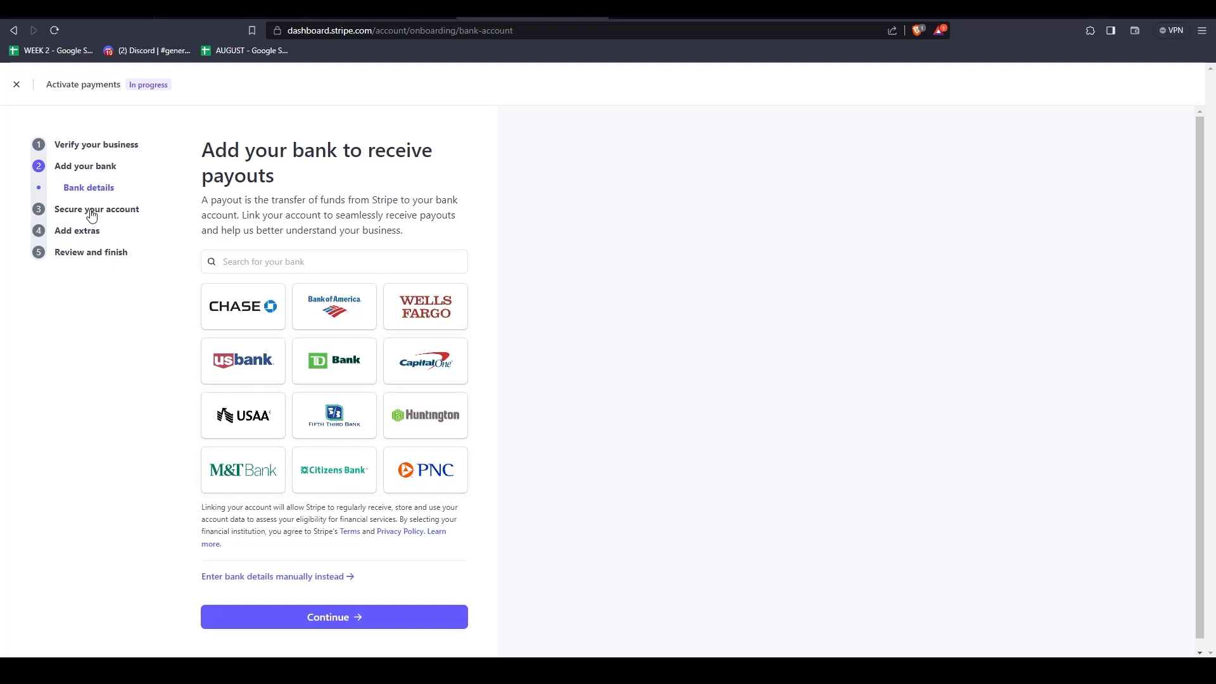
{"action": "scroll", "coordinate": [328, 325], "scroll_direction": "down", "scroll_amount": 1}
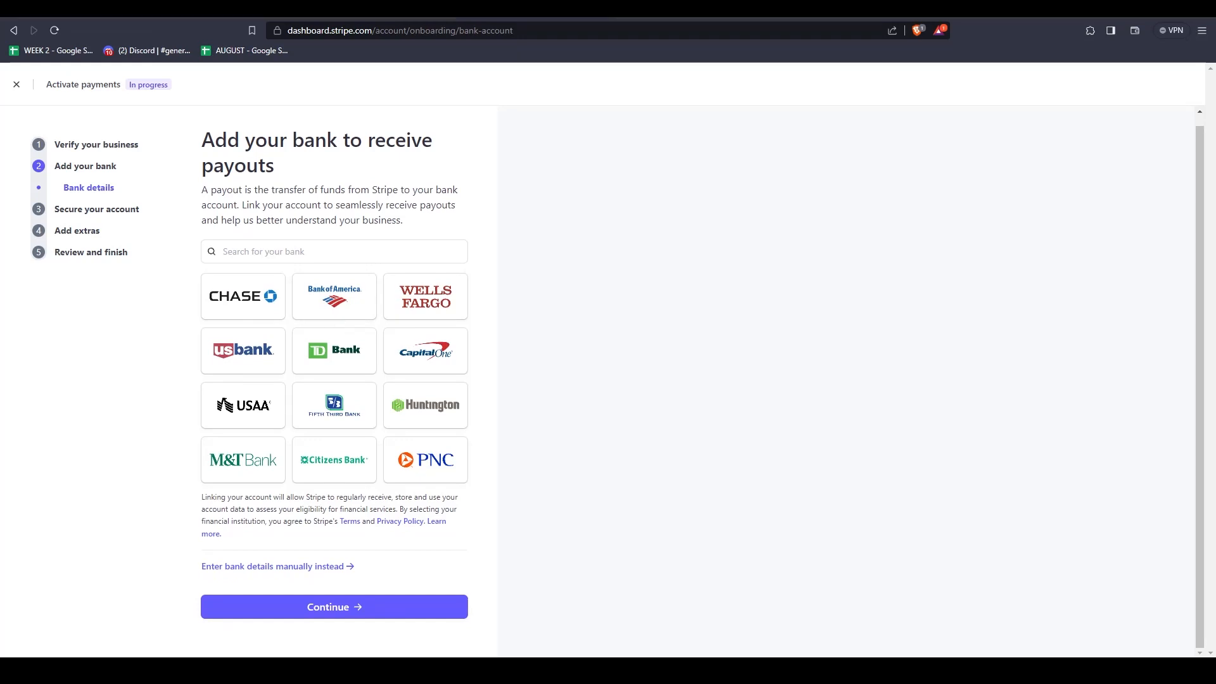
{"action": "left_click", "coordinate": [17, 87]}
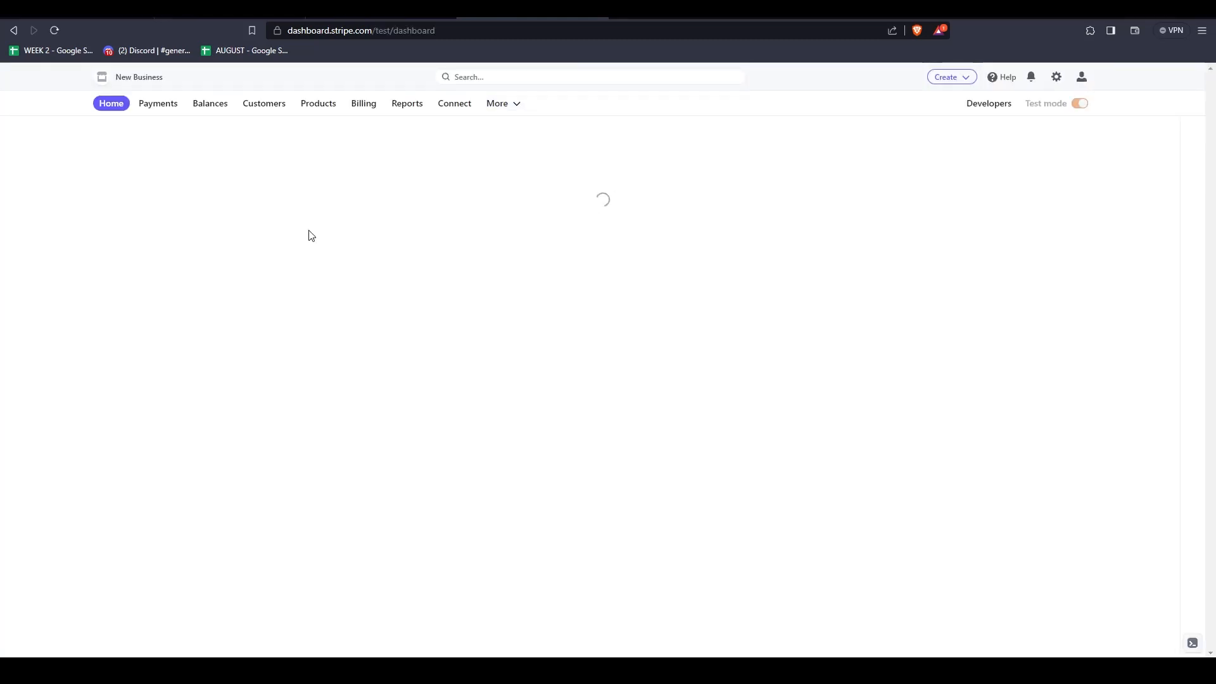
Start a manual one-time customer charge from the Payments page with an amount of 50 USD
{"action": "left_click", "coordinate": [158, 104]}
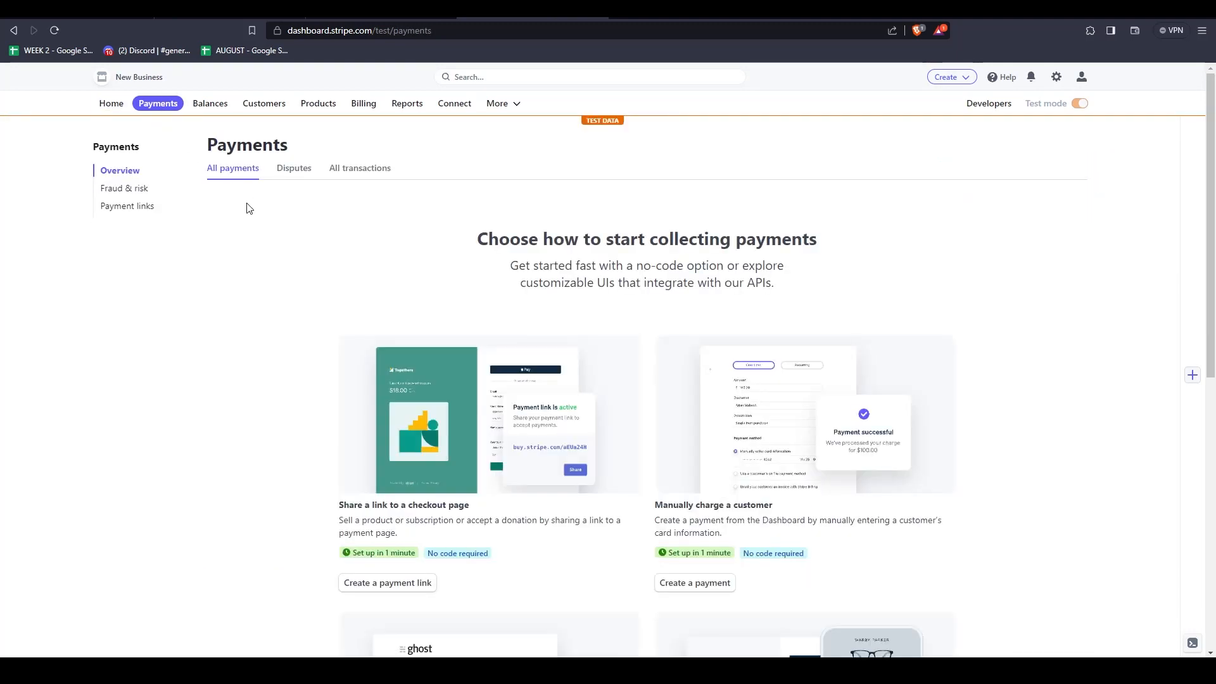
{"action": "scroll", "coordinate": [633, 443], "scroll_direction": "down", "scroll_amount": 1}
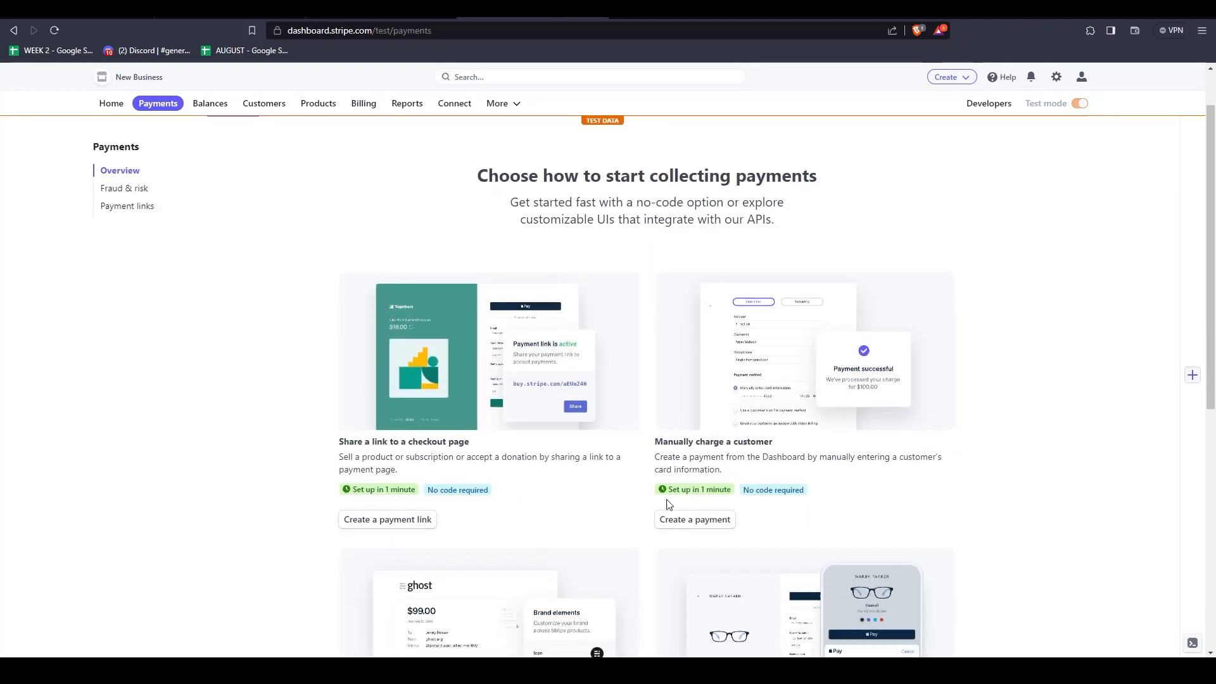
{"action": "left_click", "coordinate": [689, 525]}
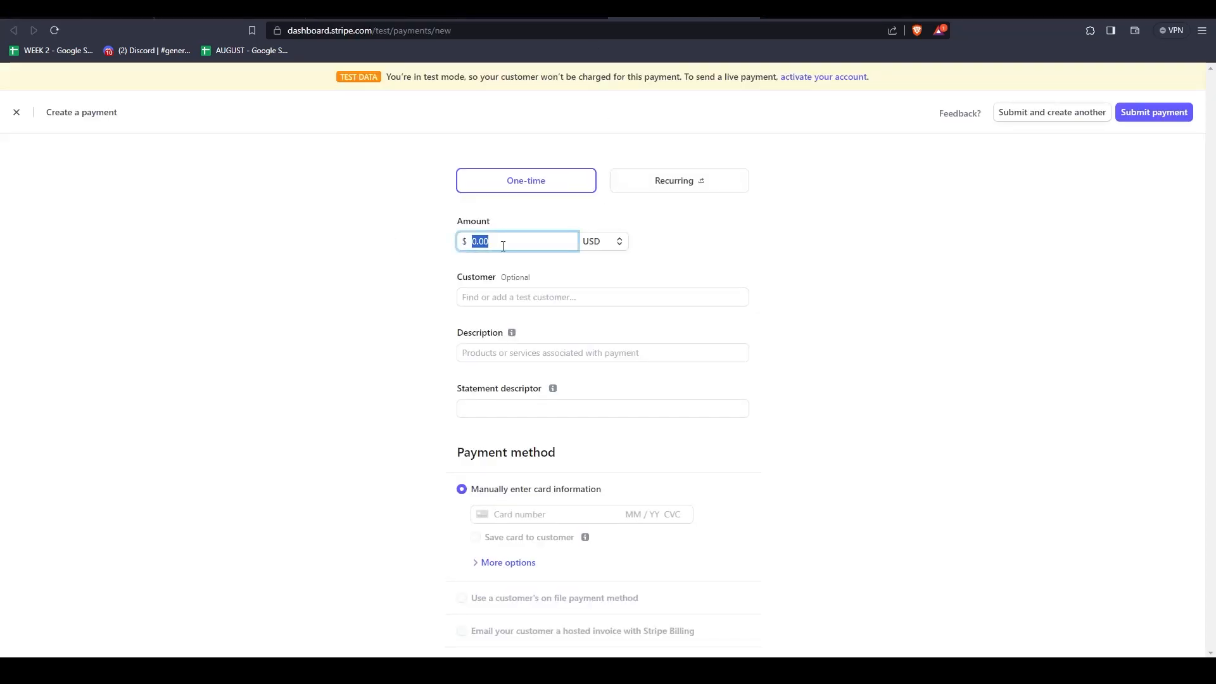
{"action": "type", "text": "50"}
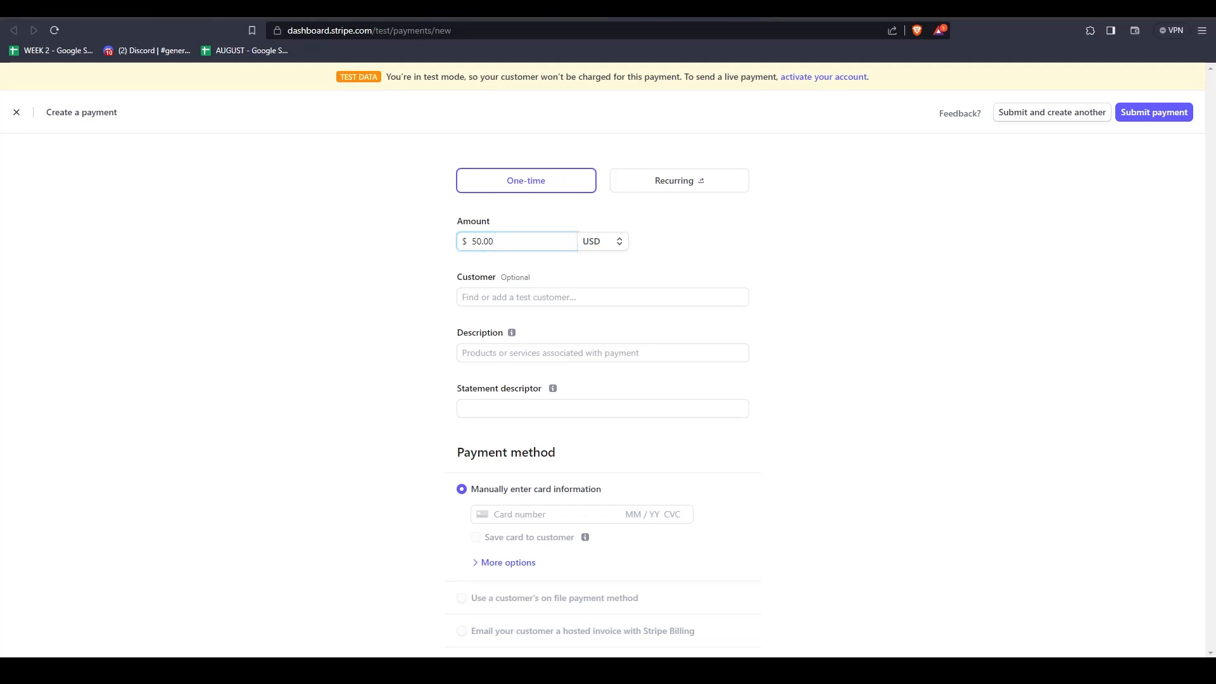
Create a new customer for the payment, entering only the customer's full name
{"action": "left_click", "coordinate": [497, 295]}
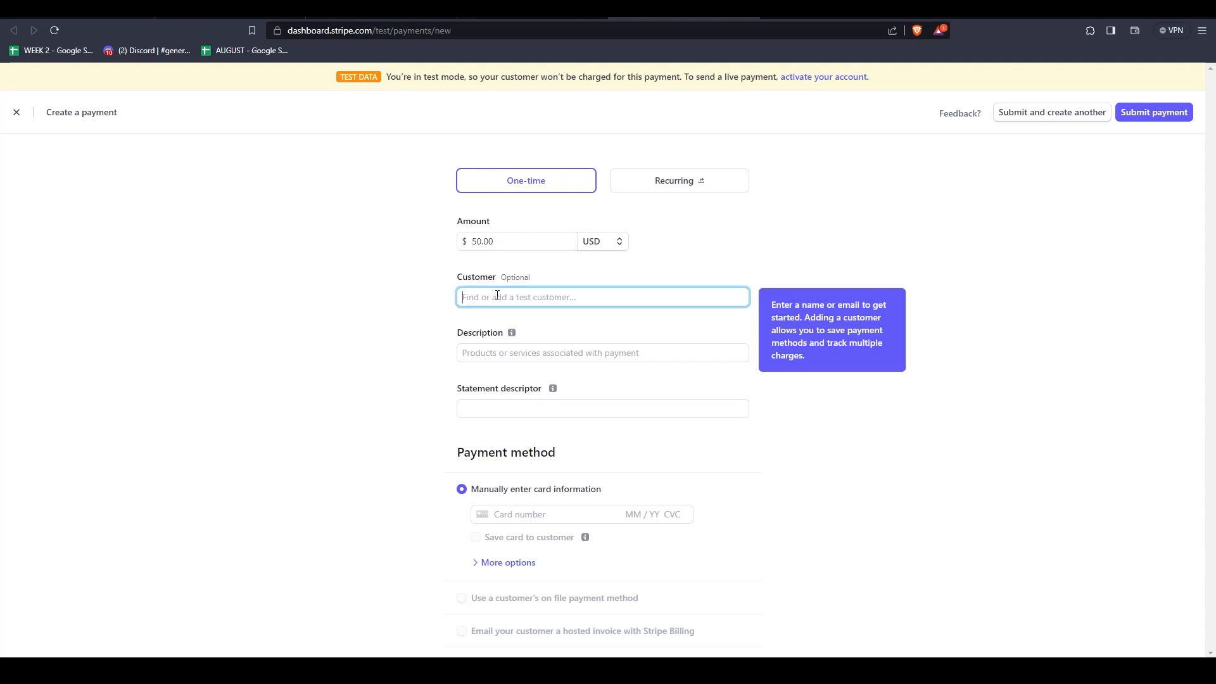
{"action": "type", "text": "Jerry West"}
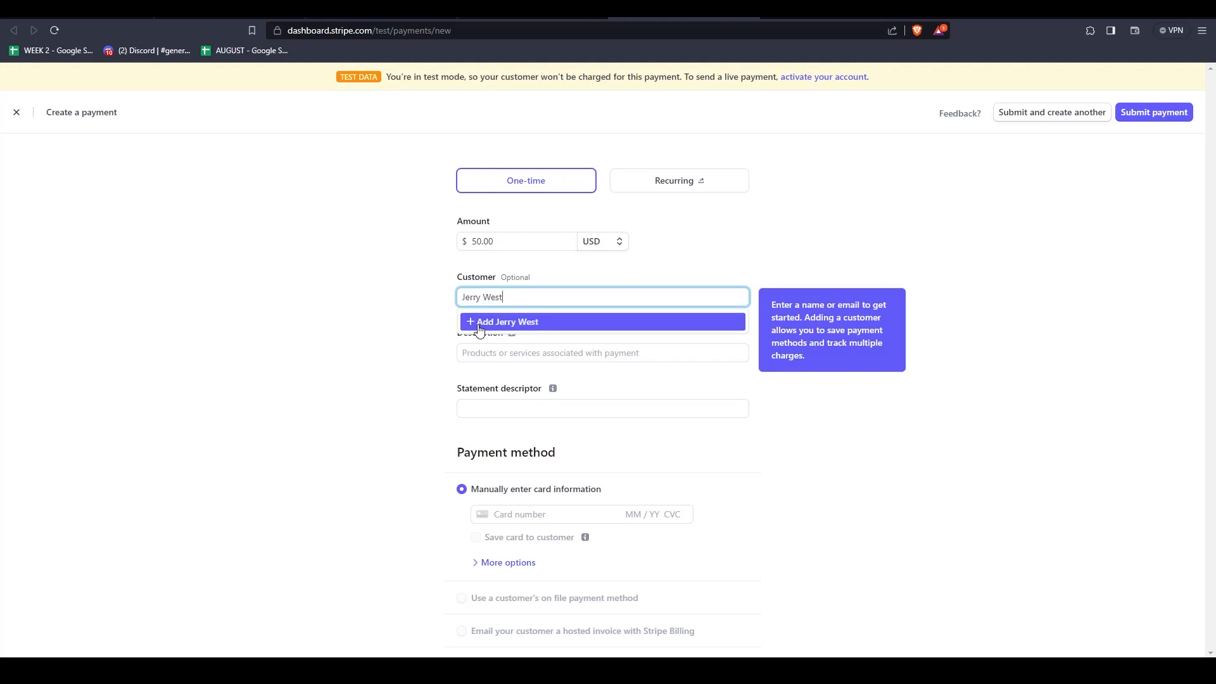
{"action": "left_click", "coordinate": [479, 323]}
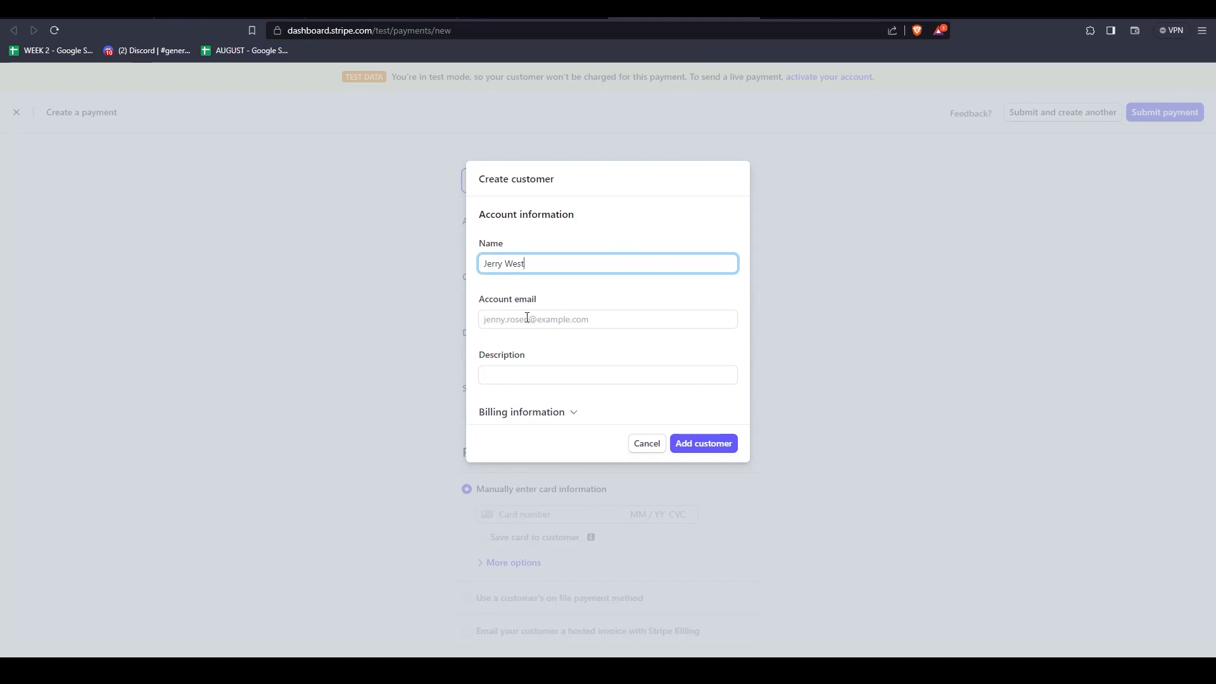
{"action": "left_click", "coordinate": [700, 444]}
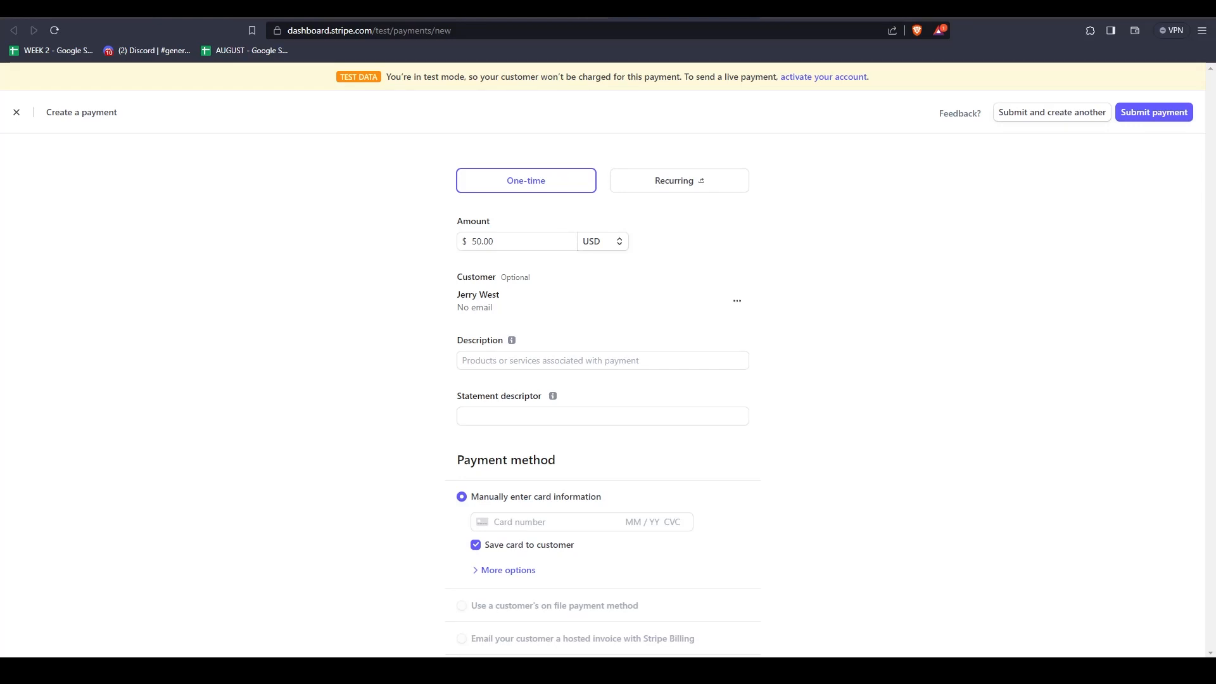
Look through the currencies available for the payment amount without changing the selection
{"action": "left_click", "coordinate": [600, 241]}
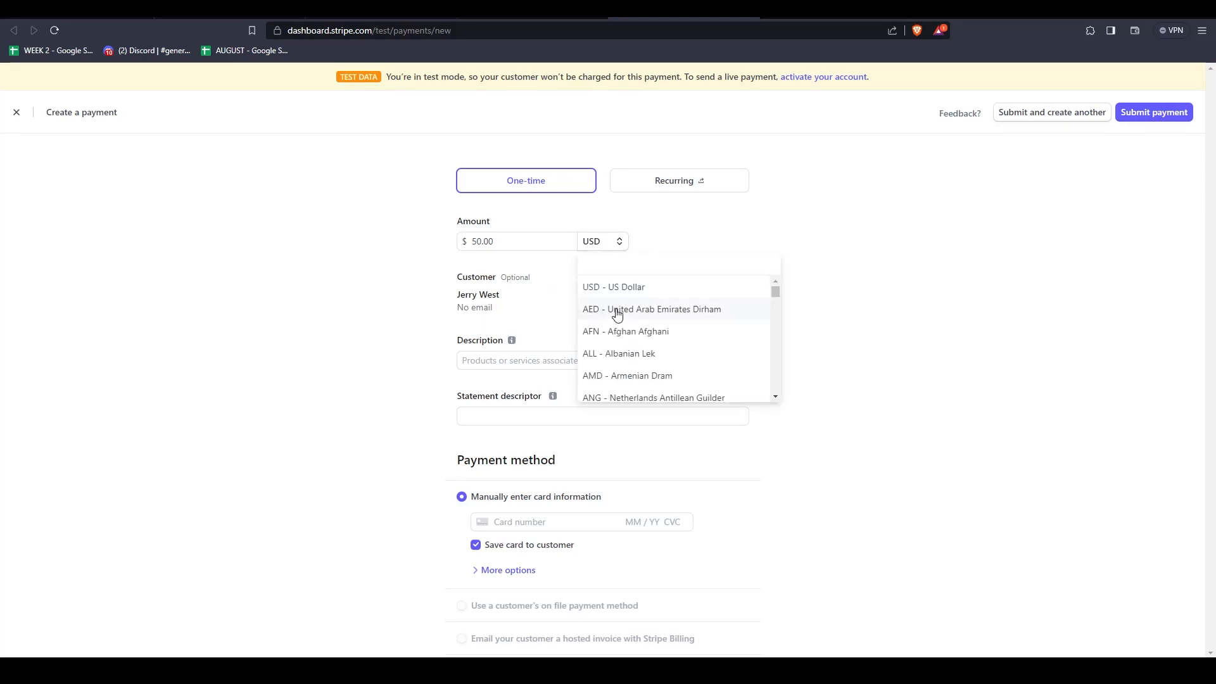
{"action": "scroll", "coordinate": [624, 323], "scroll_direction": "down", "scroll_amount": 12}
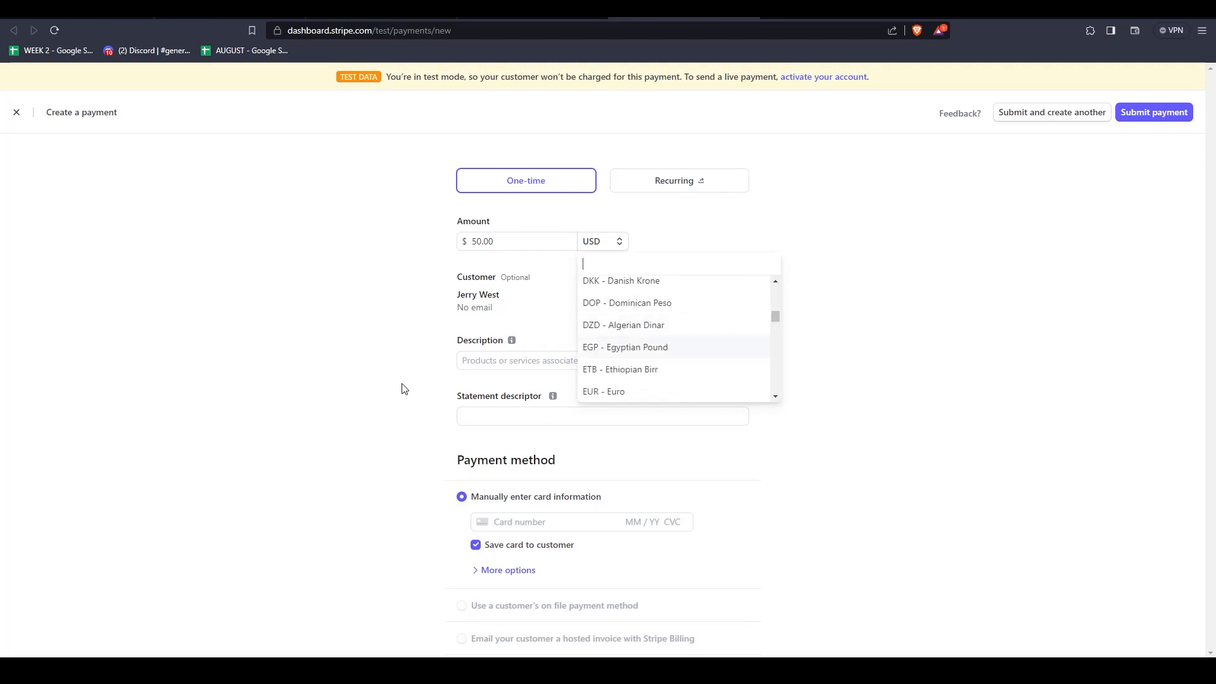
{"action": "left_click", "coordinate": [382, 380]}
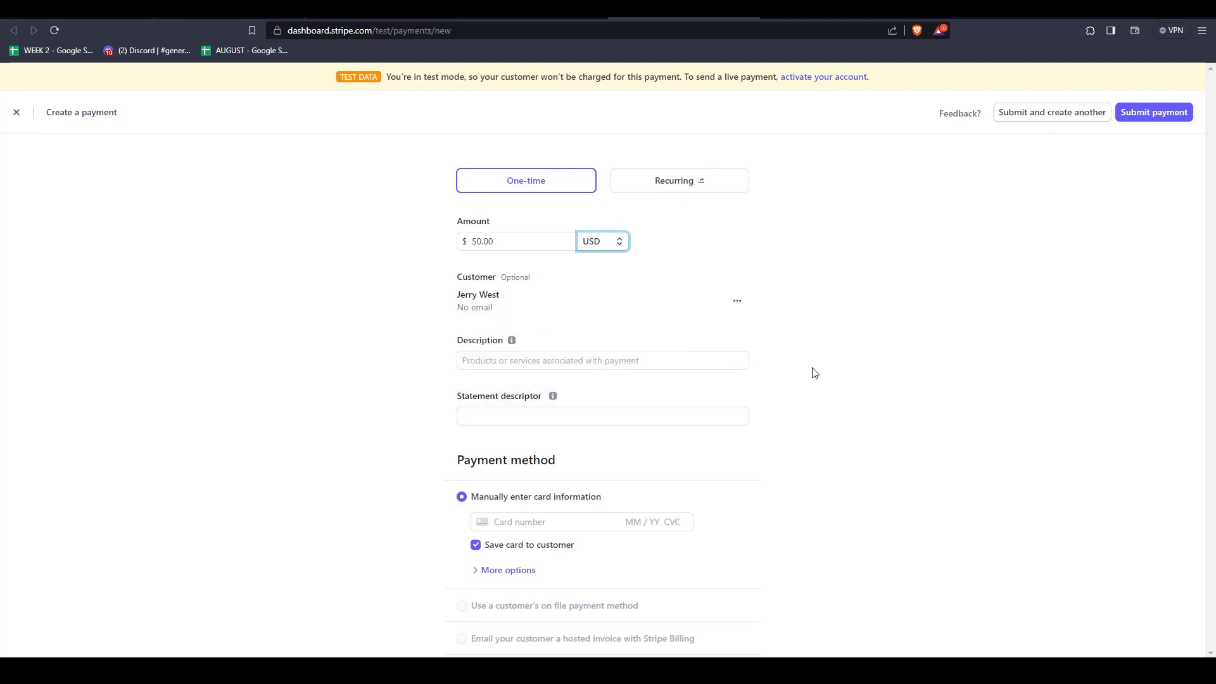
{"action": "key", "text": "alt+Tab"}
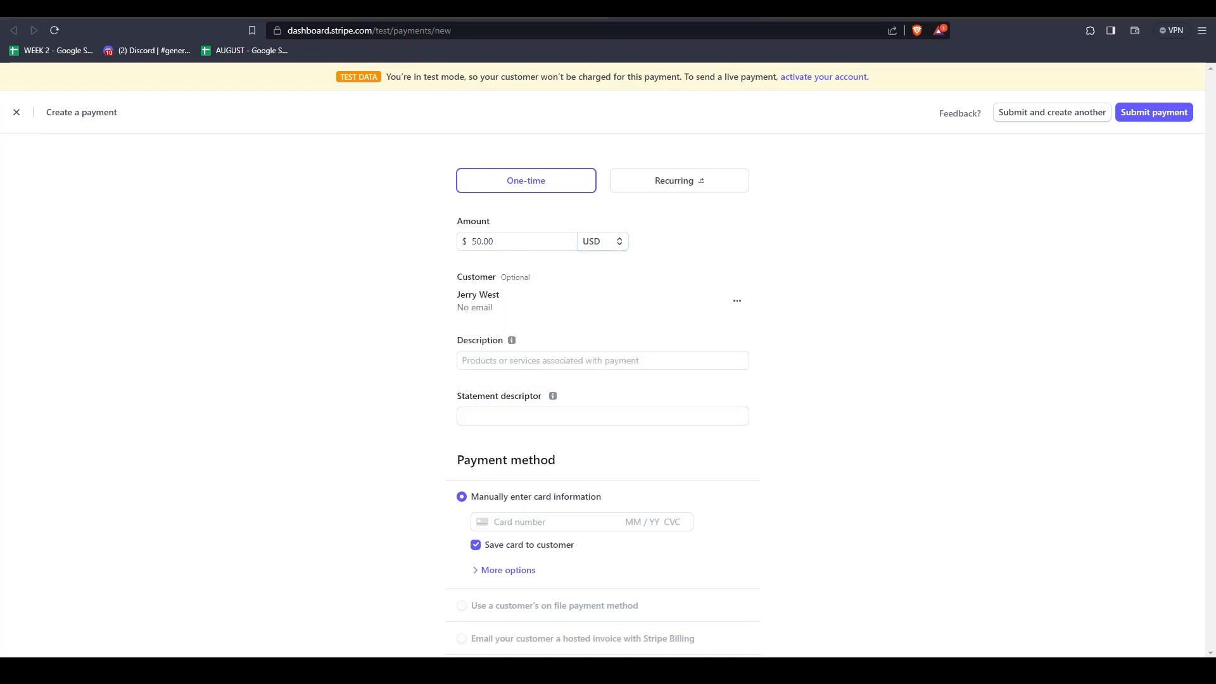
{"action": "key", "text": "alt+Tab"}
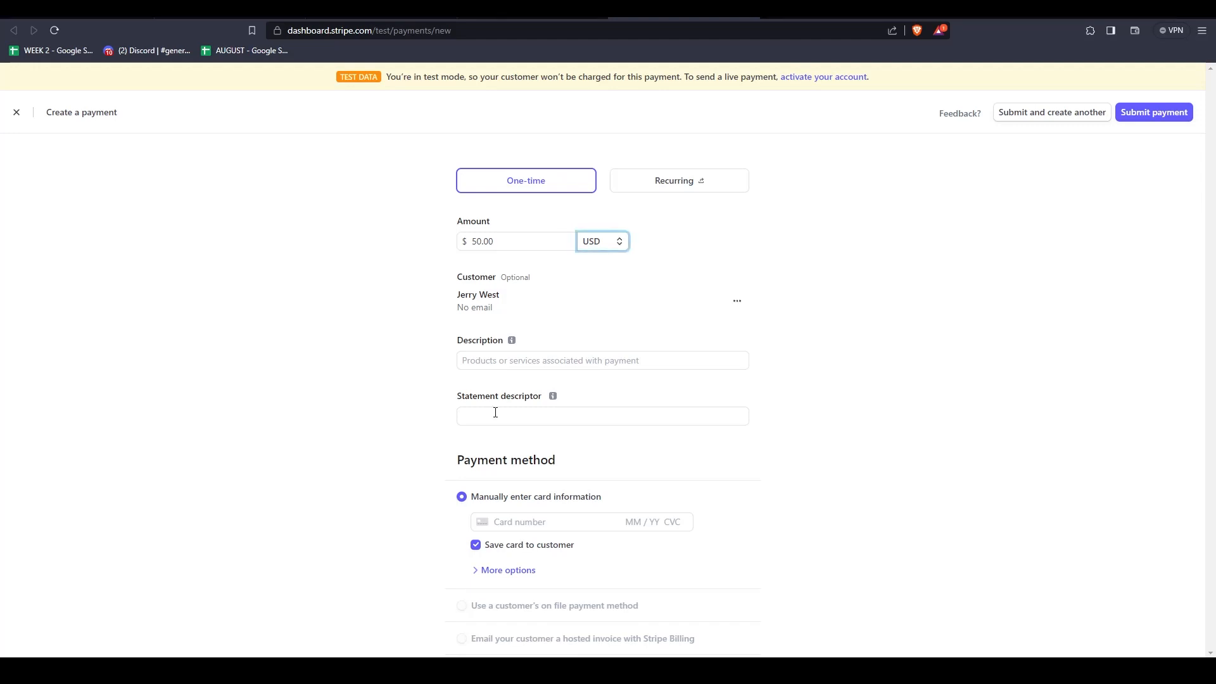
{"action": "left_click", "coordinate": [513, 520]}
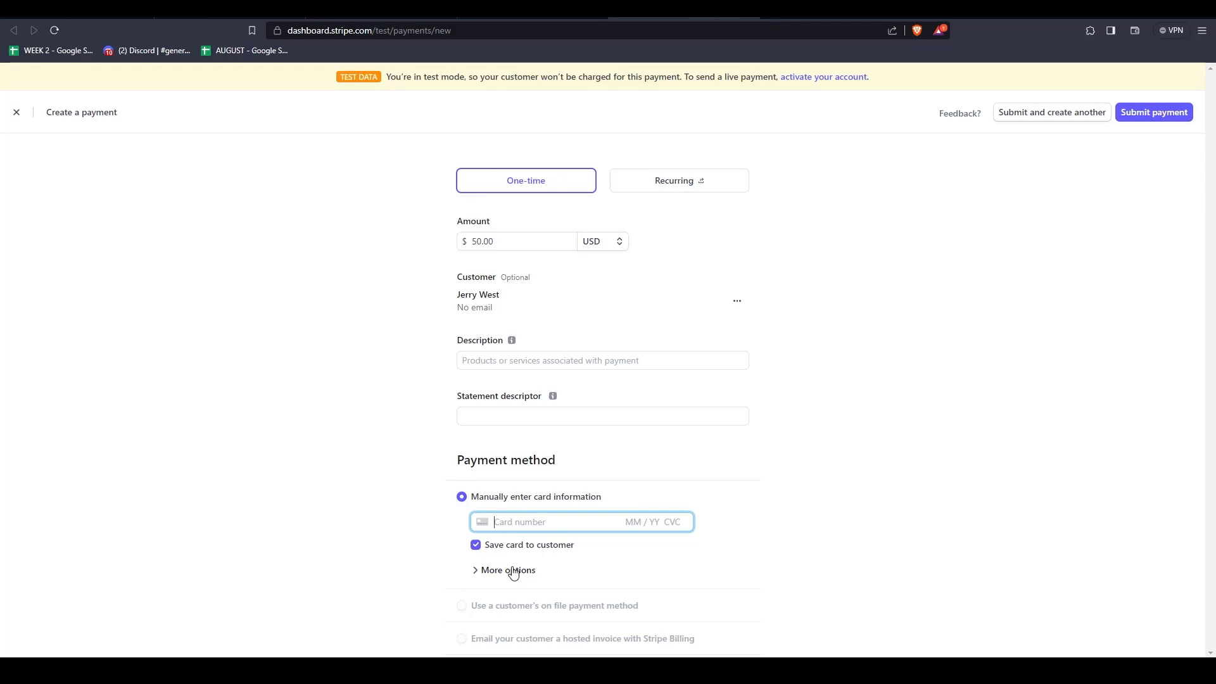
{"action": "key", "text": "alt+Tab"}
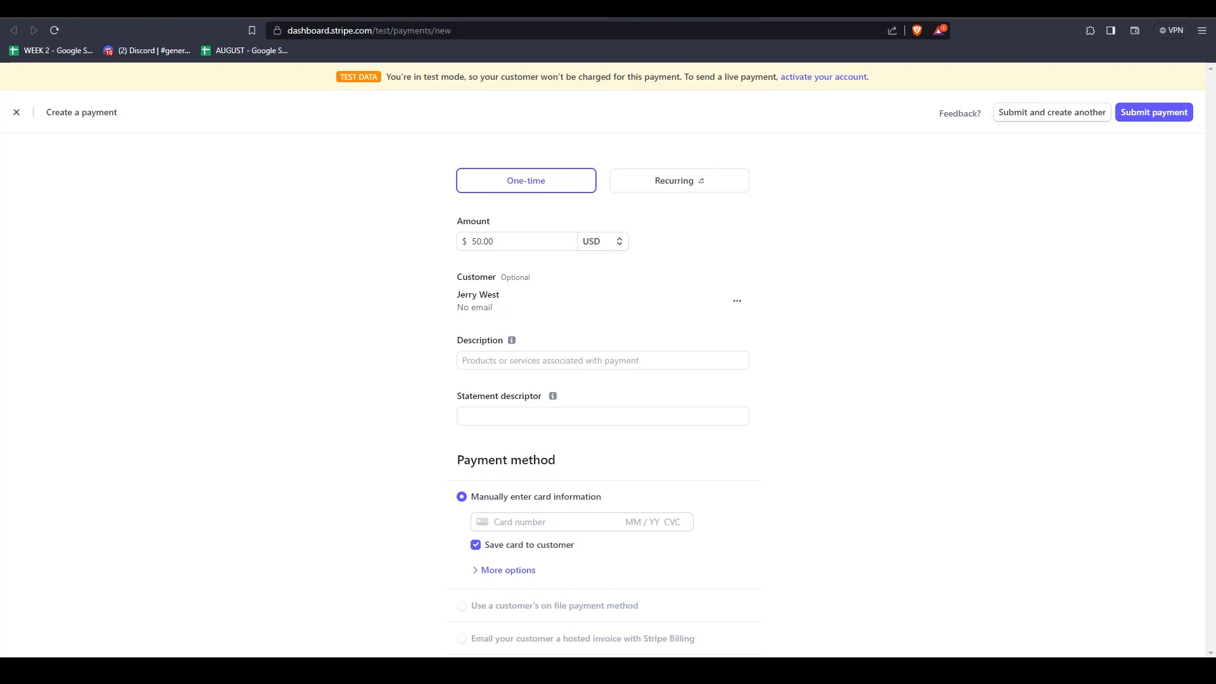
{"action": "key", "text": "alt+Tab"}
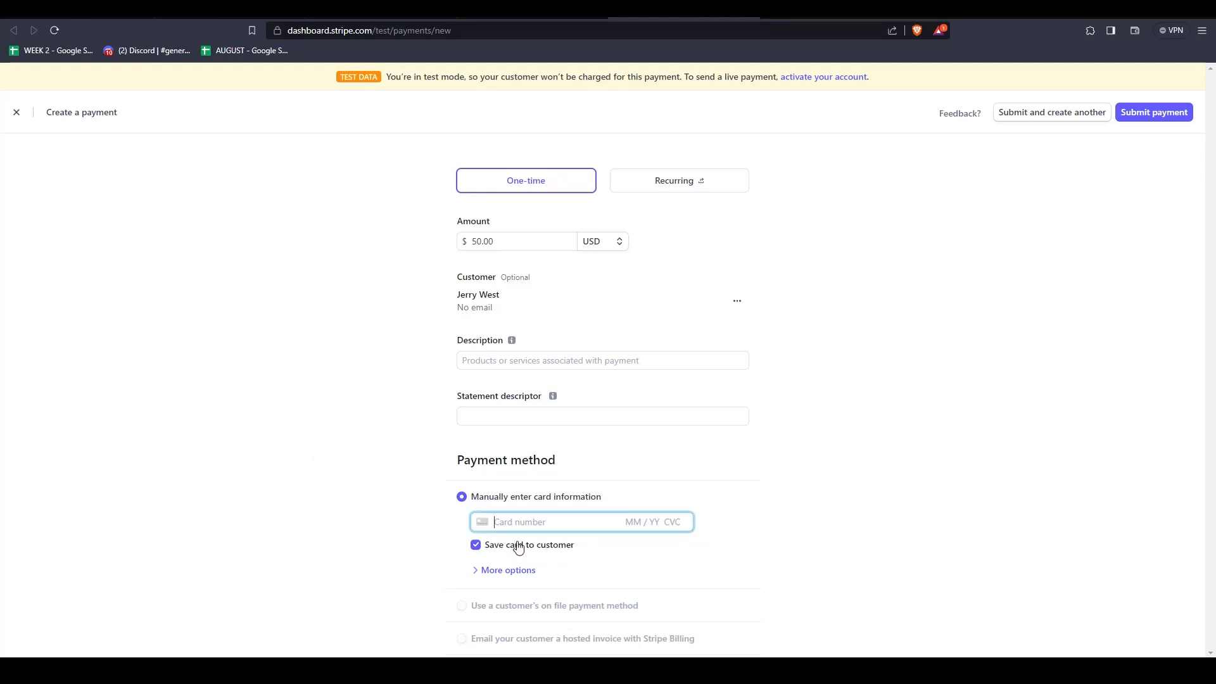
{"action": "key", "text": "alt+Tab"}
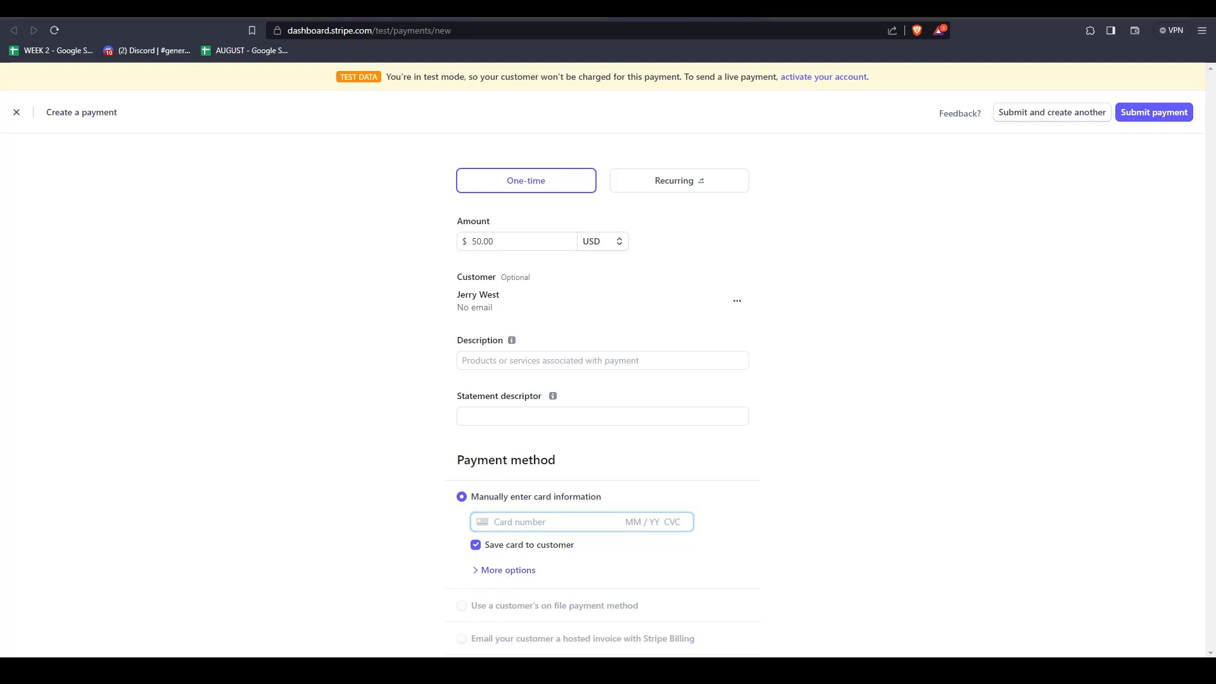
{"action": "key", "text": "alt+Tab"}
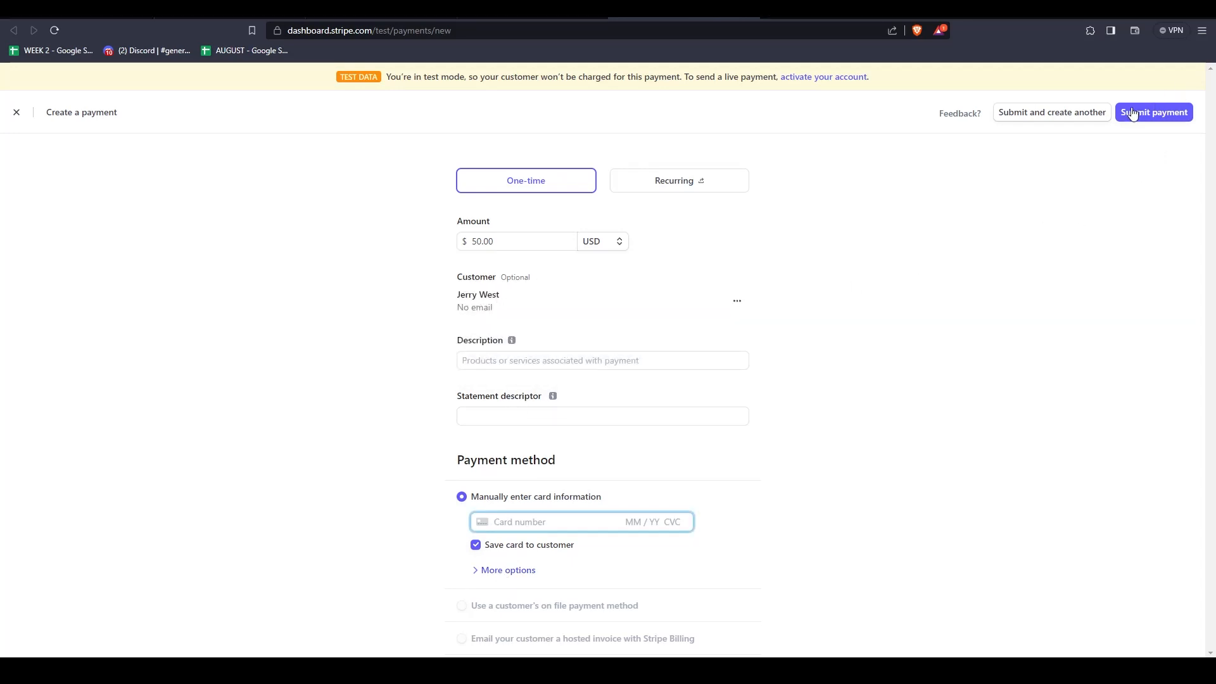
{"action": "key", "text": "alt+Tab"}
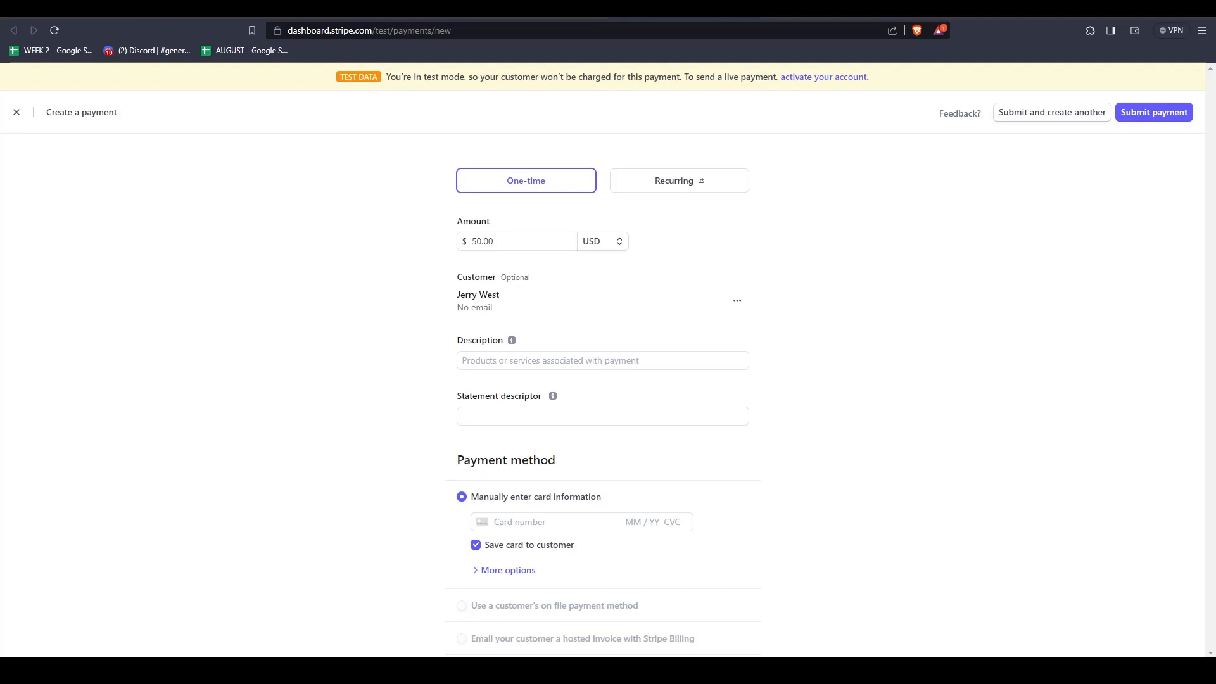
{"action": "key", "text": "alt+Tab"}
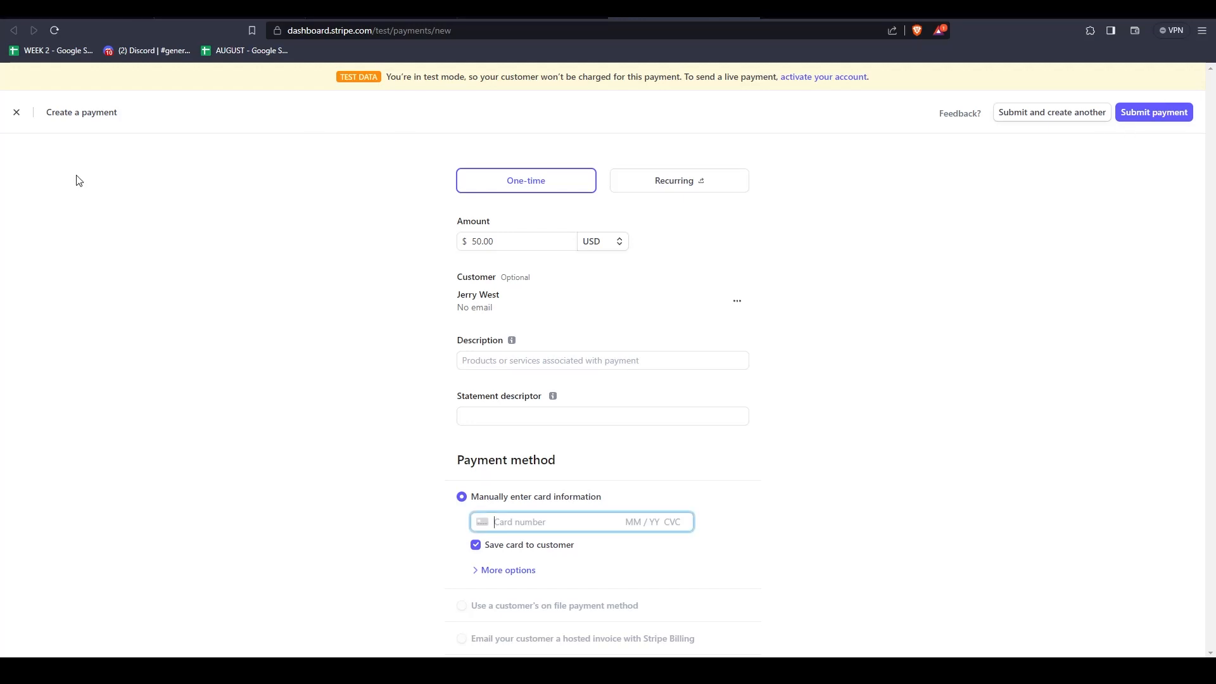
Leave the unsubmitted payment form, start a customer invoice from the Payments page, and cancel the account name request
{"action": "left_click", "coordinate": [16, 112]}
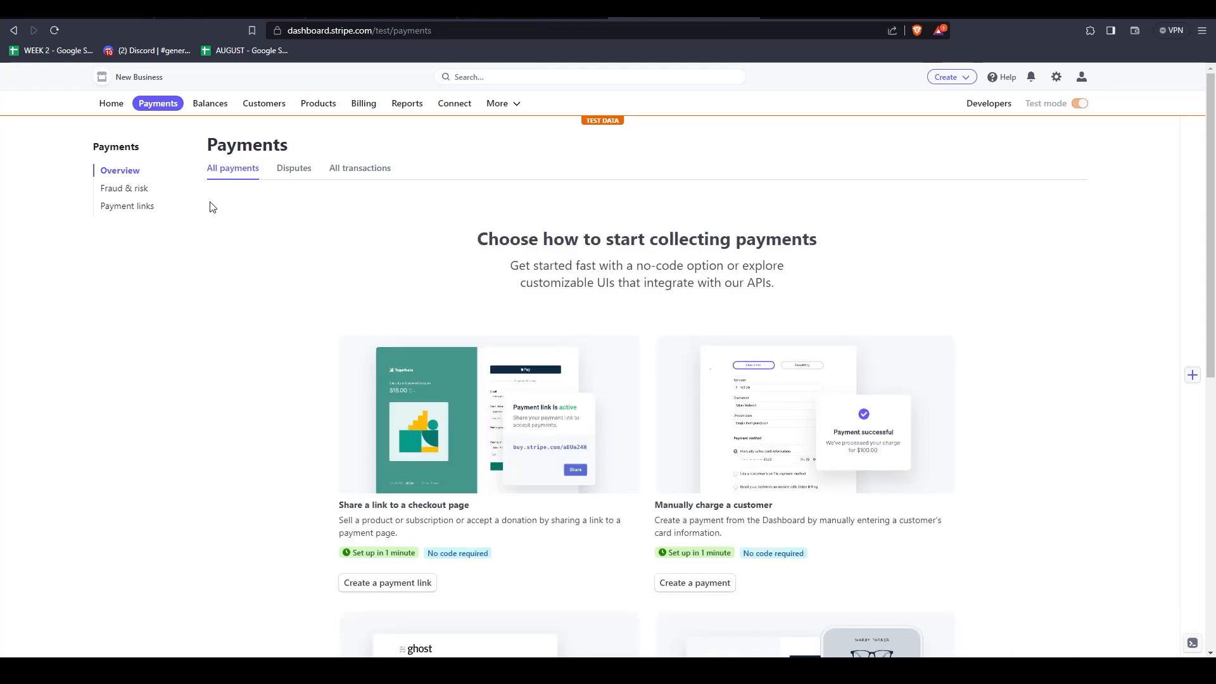
{"action": "scroll", "coordinate": [357, 285], "scroll_direction": "down", "scroll_amount": 6}
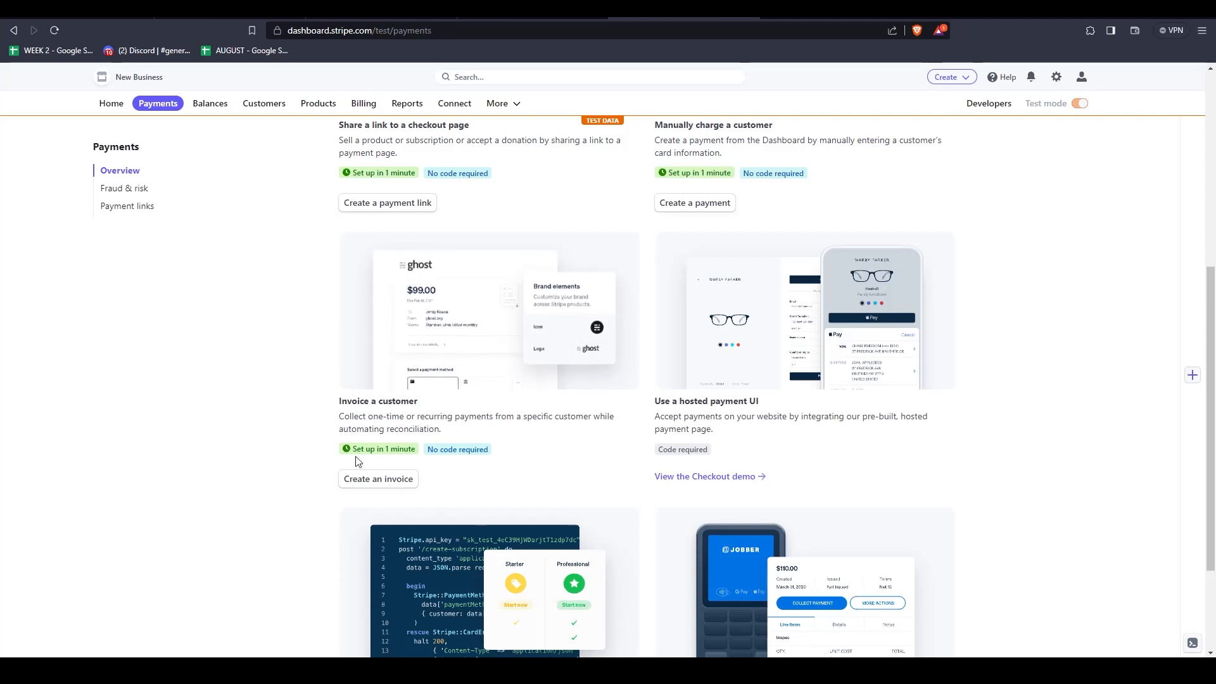
{"action": "left_click", "coordinate": [378, 481]}
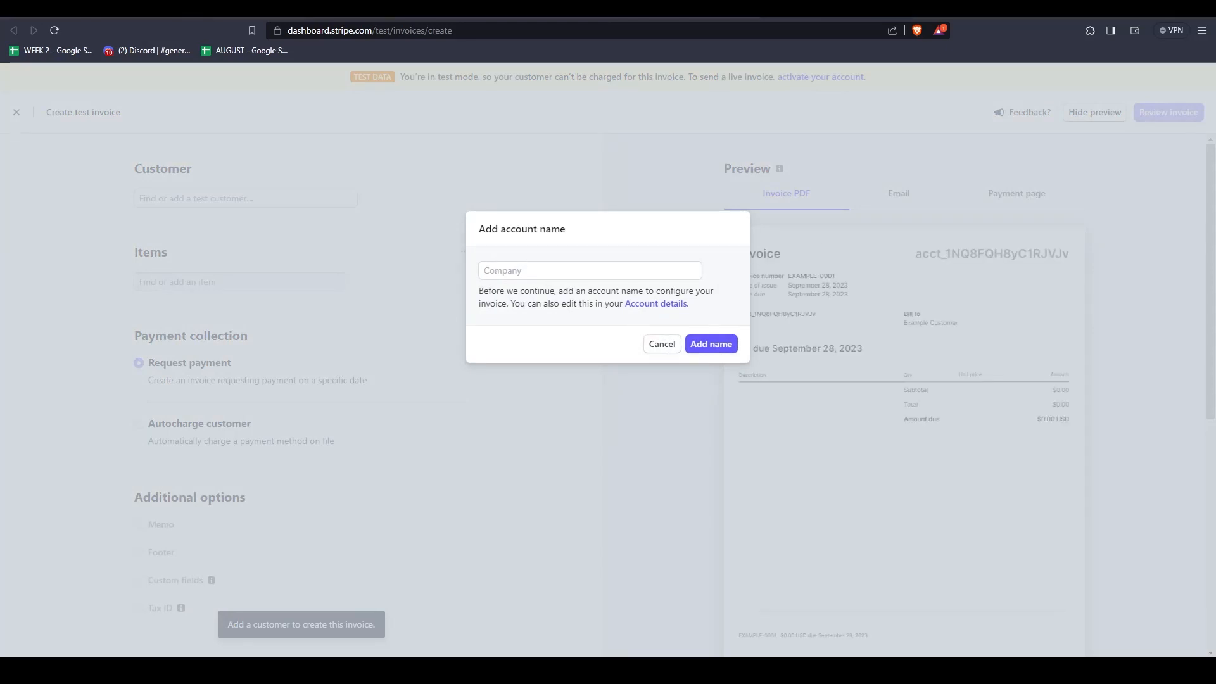
{"action": "left_click", "coordinate": [657, 347]}
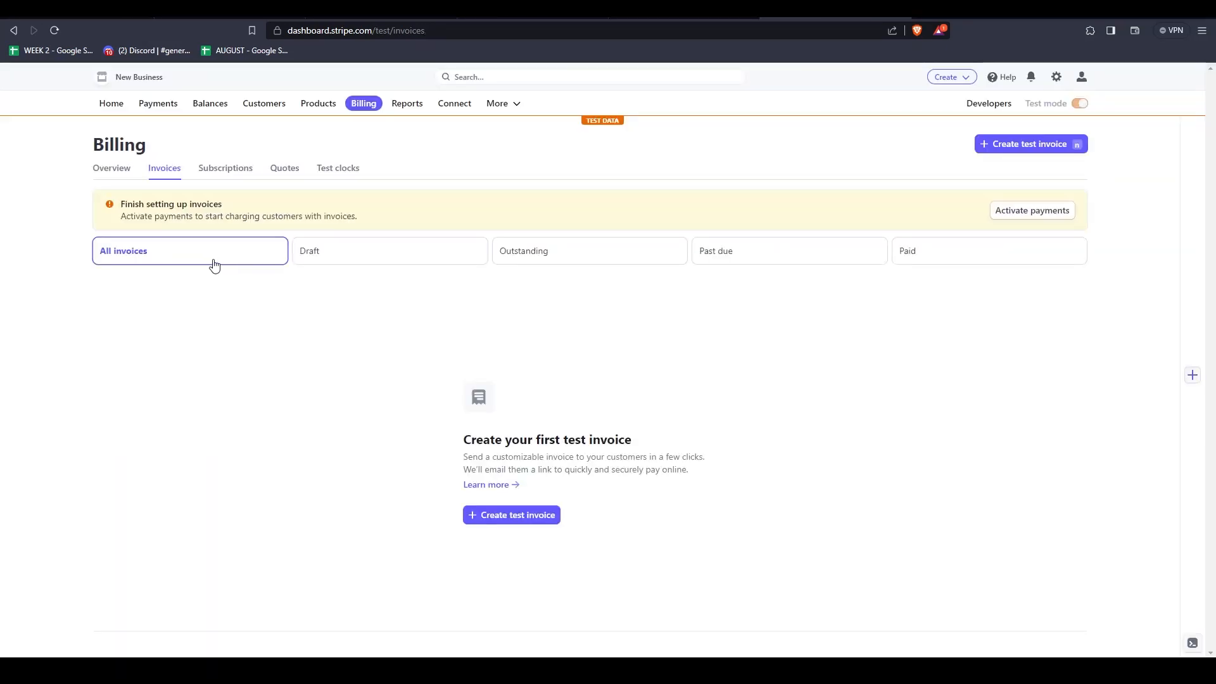
Start a new test invoice from the Billing invoices page and set the account name to Boxx
{"action": "left_click", "coordinate": [502, 514]}
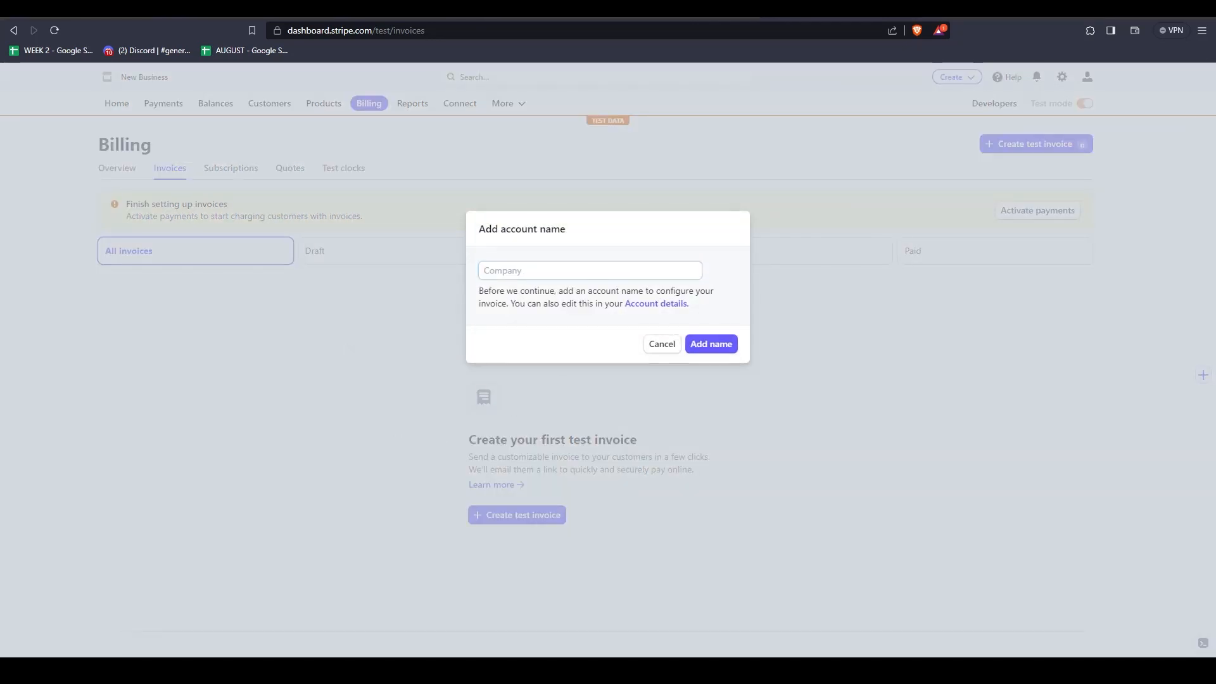
{"action": "left_click", "coordinate": [548, 265]}
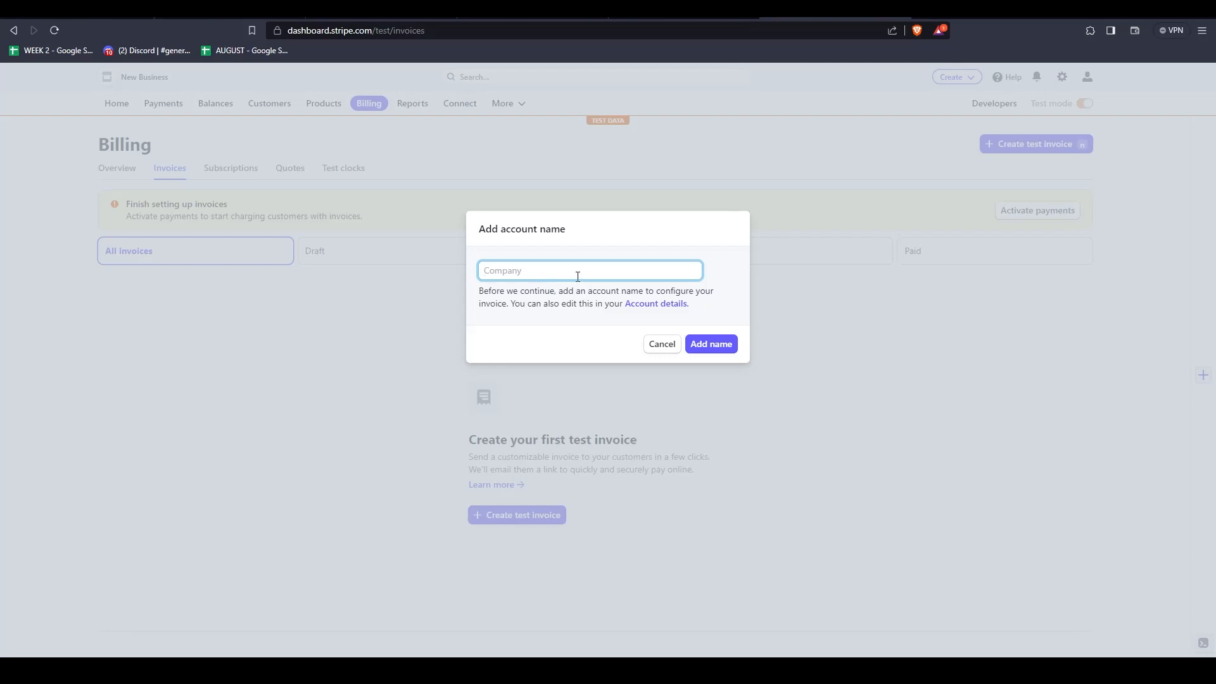
{"action": "type", "text": "Boxx"}
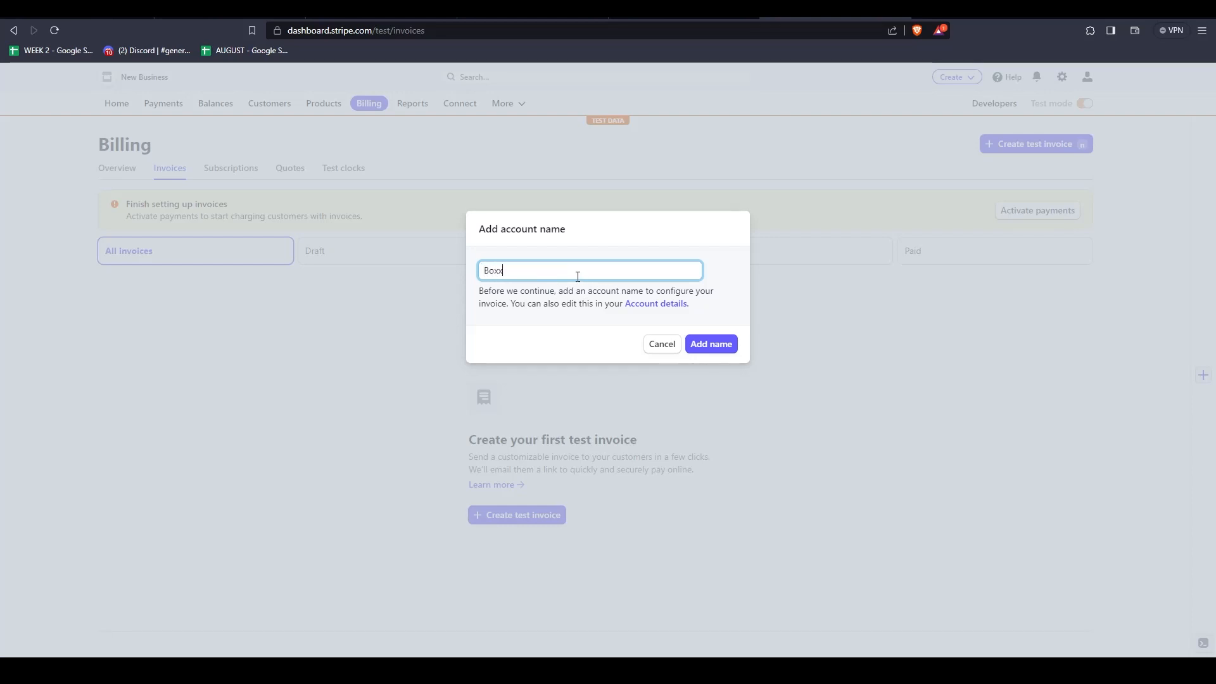
{"action": "left_click", "coordinate": [727, 350]}
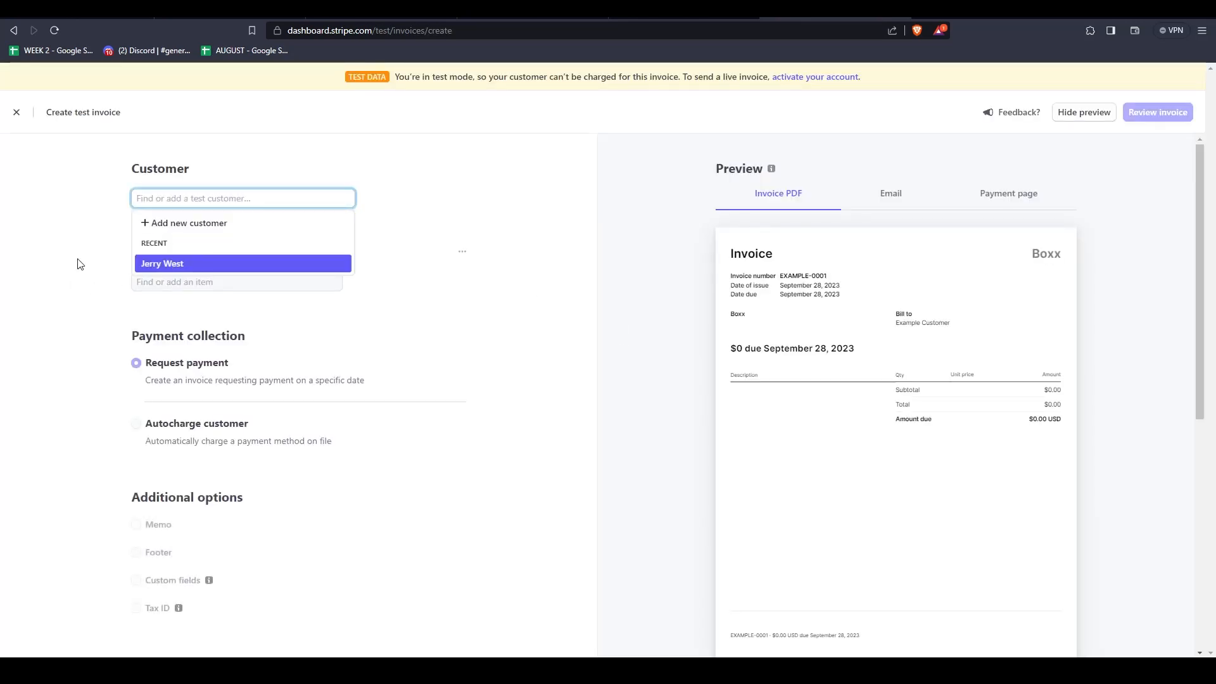
Assign the recently created customer to the test invoice
{"action": "left_click", "coordinate": [31, 241]}
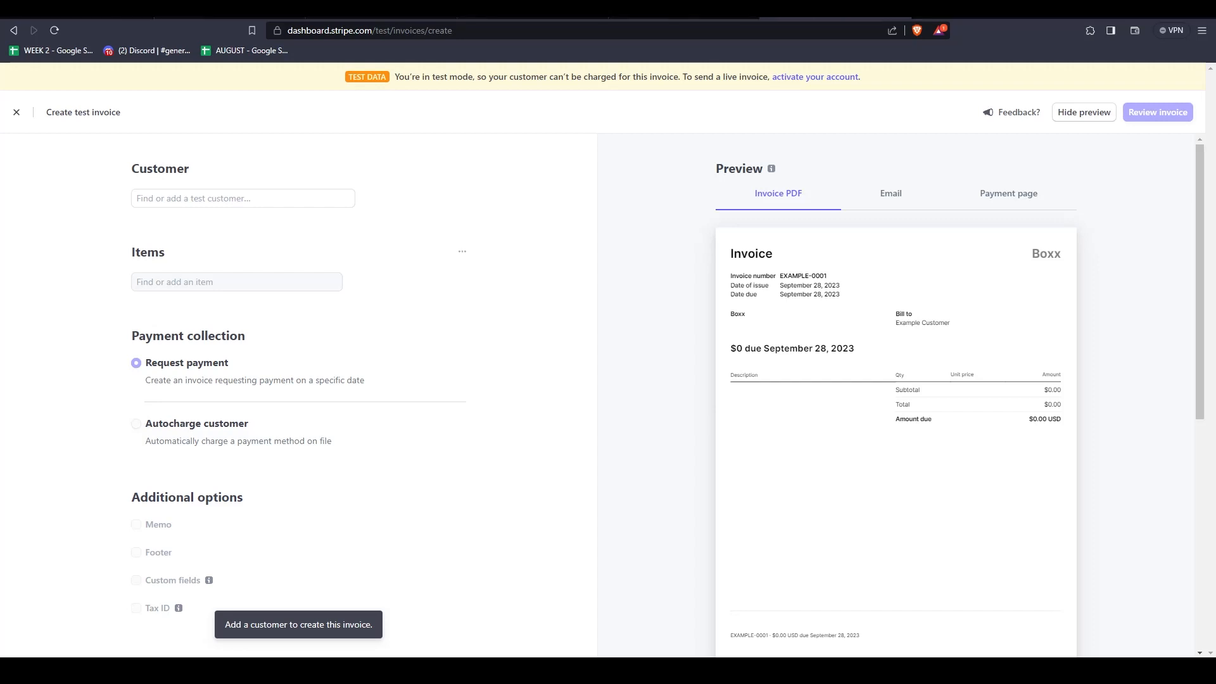
{"action": "left_click", "coordinate": [202, 200]}
{"action": "left_click", "coordinate": [168, 264]}
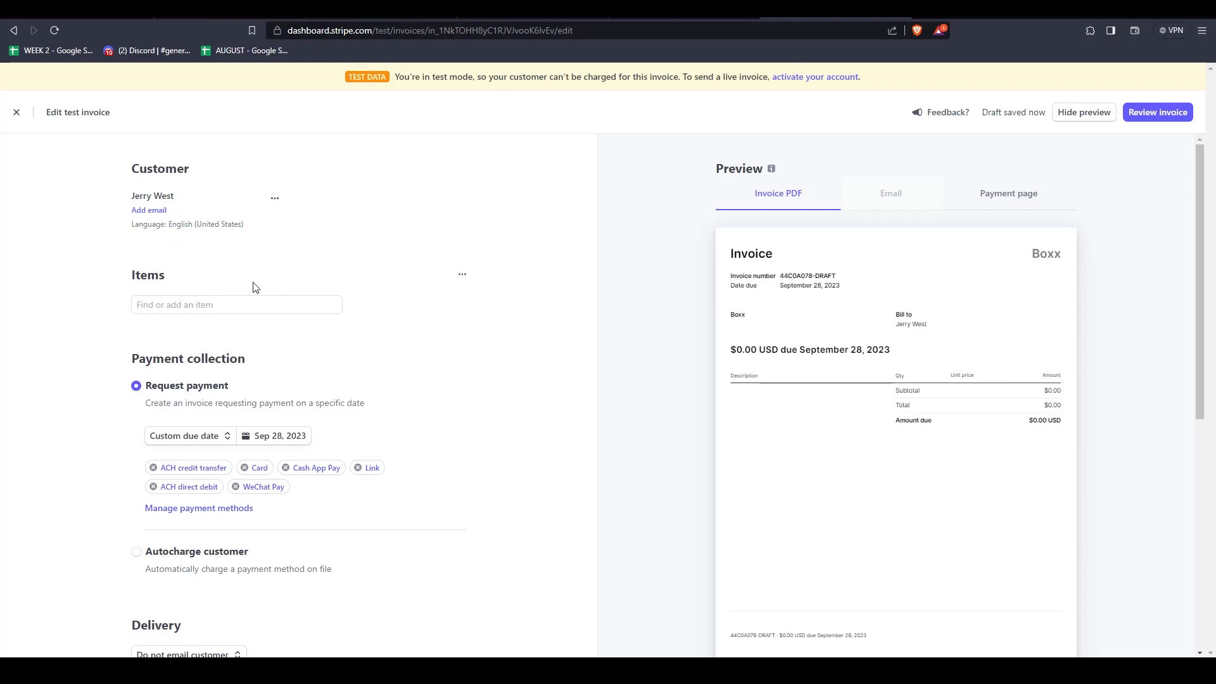
Add the existing Air Pods product to the invoice with quantity 1 and save the item
{"action": "scroll", "coordinate": [255, 286], "scroll_direction": "down", "scroll_amount": 1}
{"action": "left_click", "coordinate": [177, 241]}
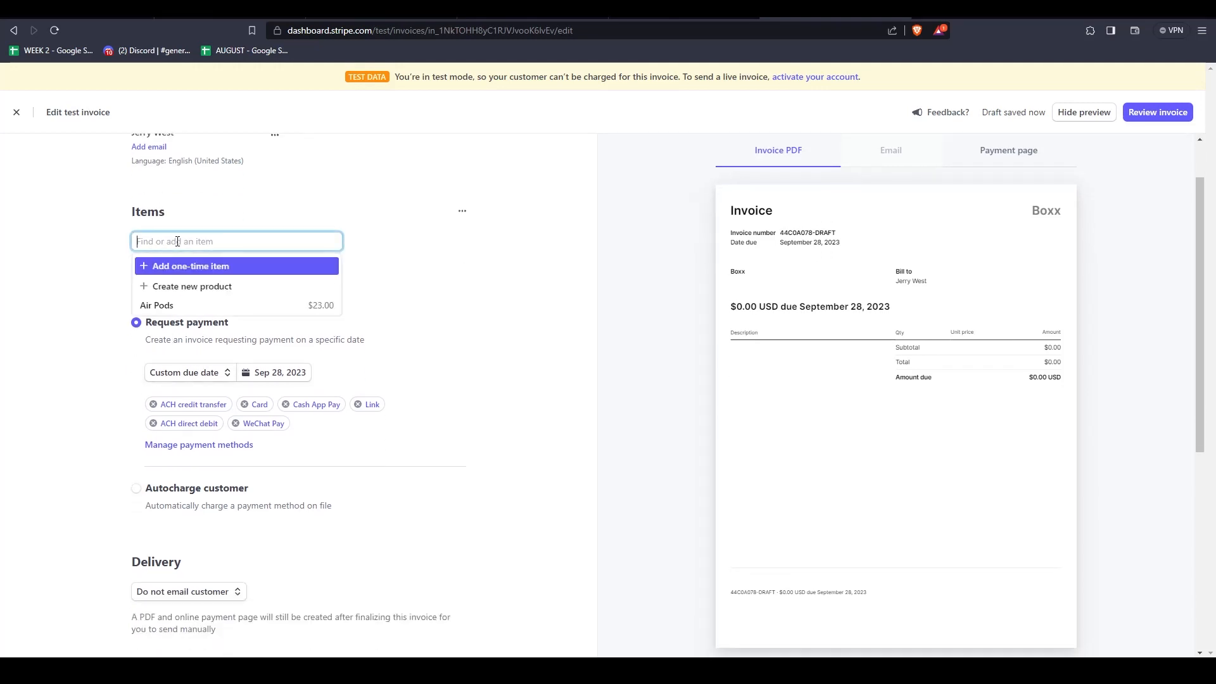
{"action": "left_click", "coordinate": [157, 306]}
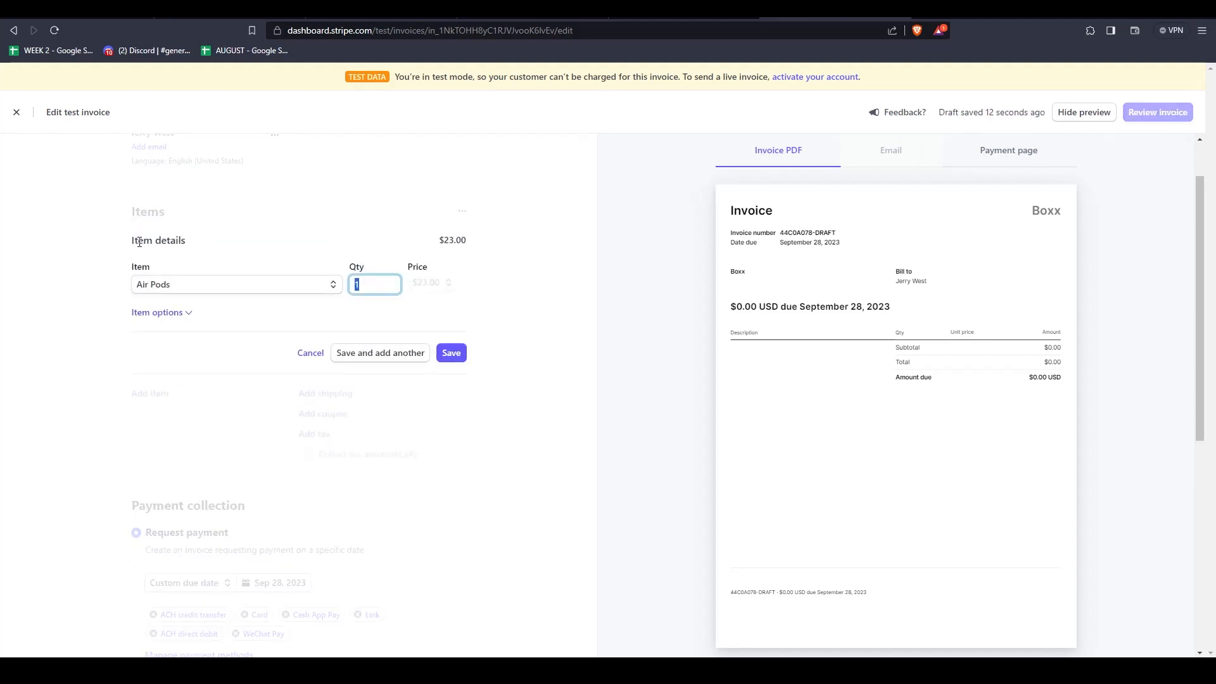
{"action": "left_click", "coordinate": [451, 354]}
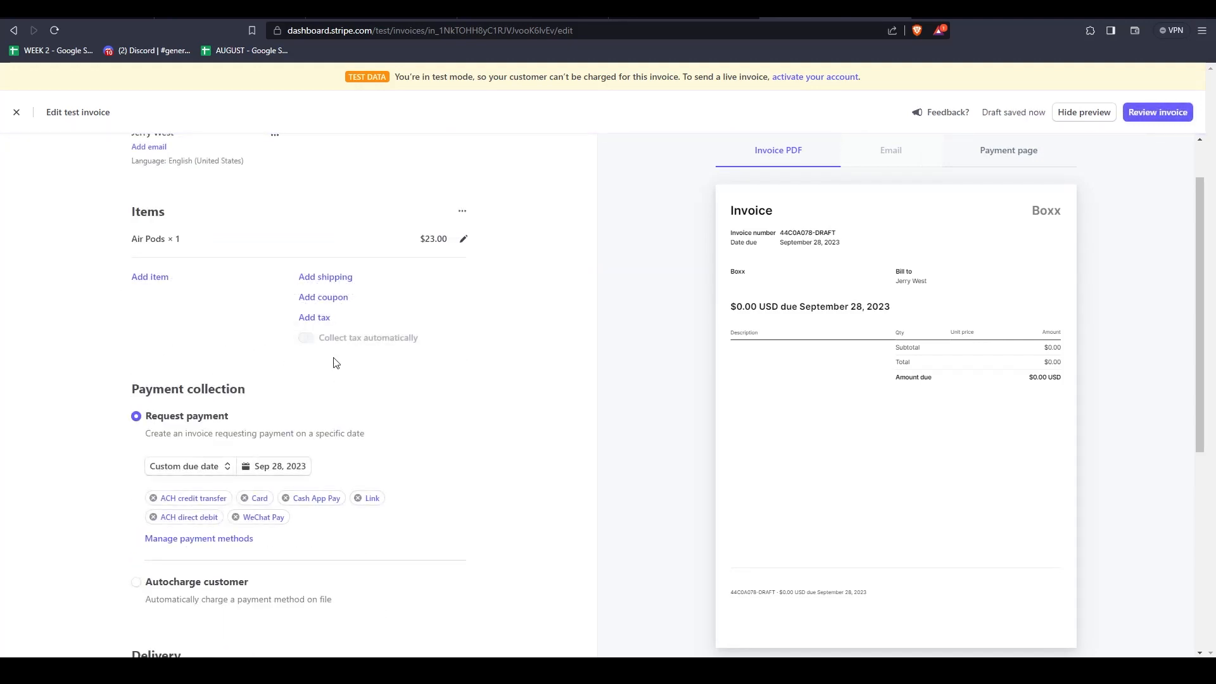
Review the invoice form and compare its payment page preview with the invoice PDF preview
{"action": "scroll", "coordinate": [221, 320], "scroll_direction": "down", "scroll_amount": 1}
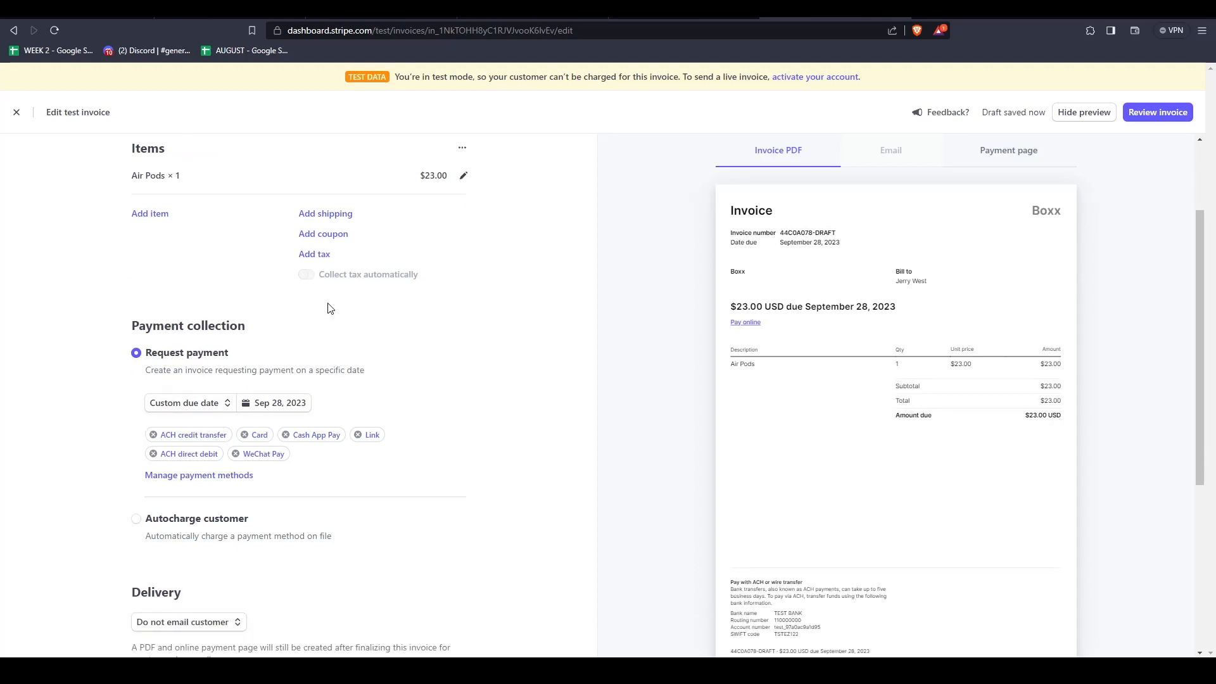
{"action": "scroll", "coordinate": [329, 308], "scroll_direction": "up", "scroll_amount": 2}
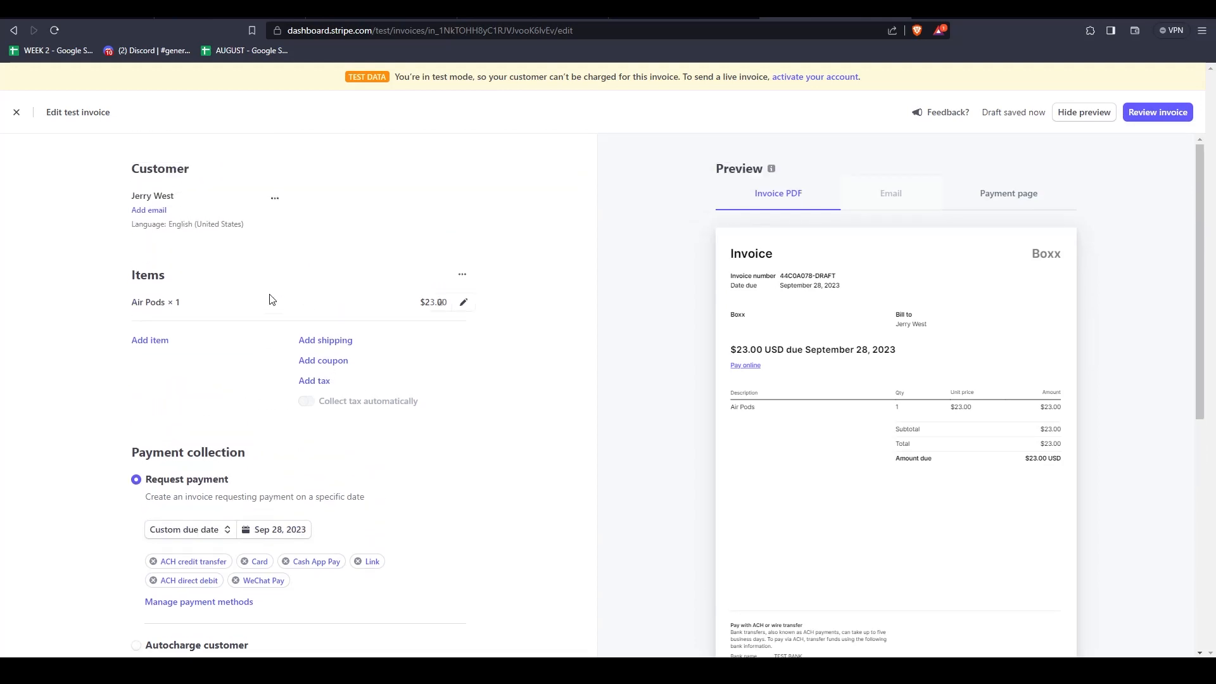
{"action": "left_click", "coordinate": [1008, 203]}
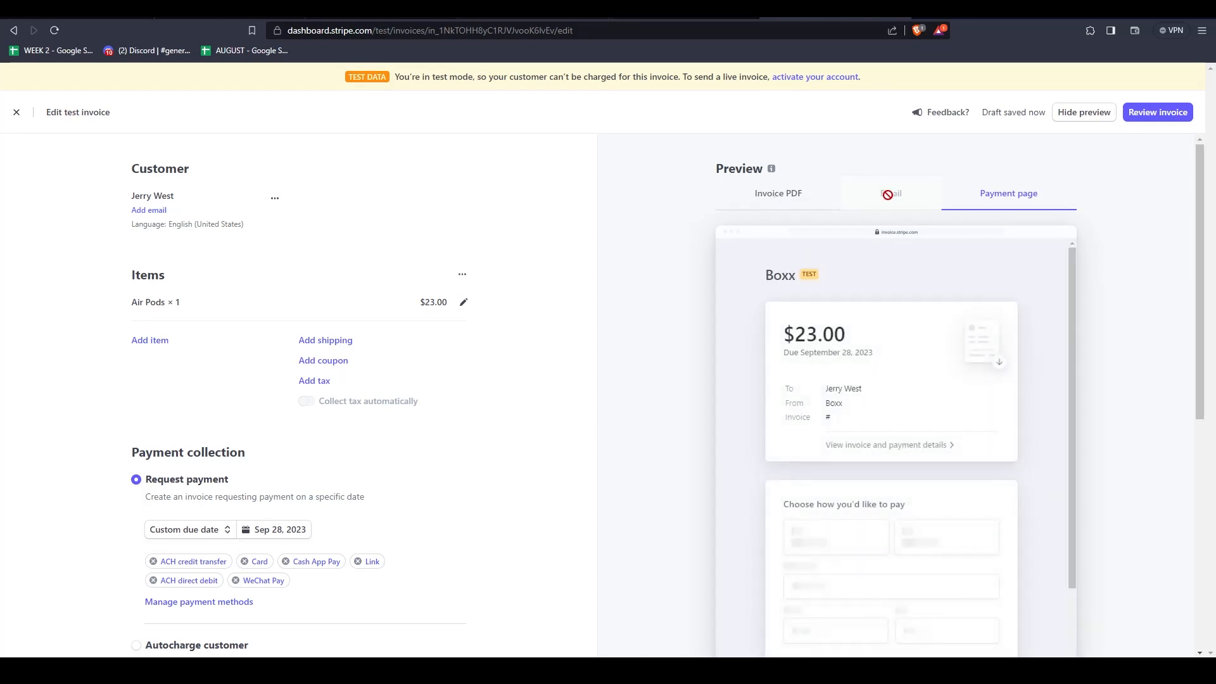
{"action": "left_click", "coordinate": [799, 198]}
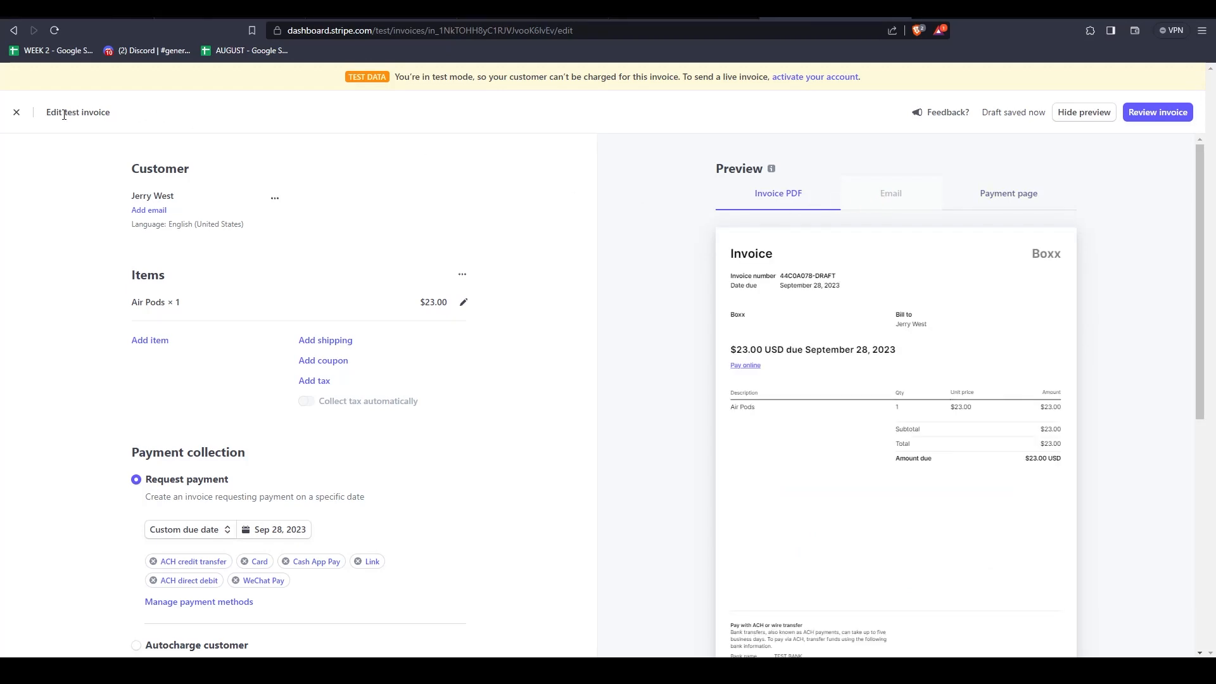
Open the invoice customer's record, dismiss the customer update form, and review the full details, invoices and recent activity
{"action": "left_click", "coordinate": [149, 210]}
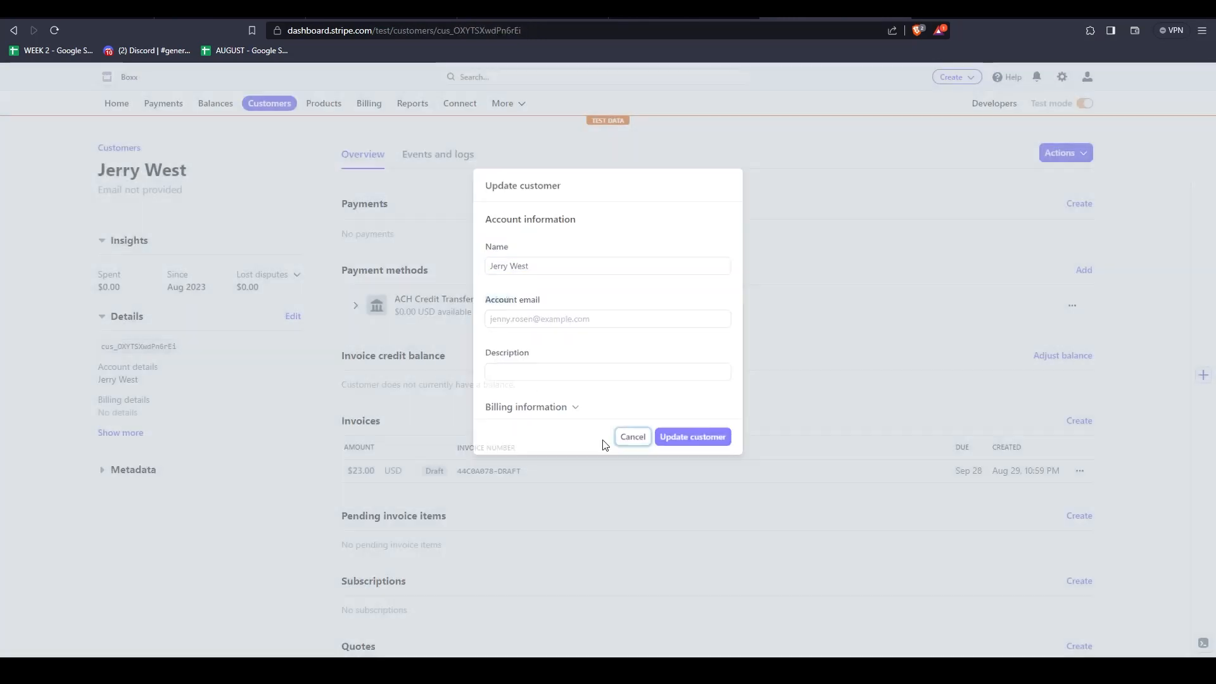
{"action": "left_click", "coordinate": [633, 443]}
{"action": "left_click", "coordinate": [120, 433]}
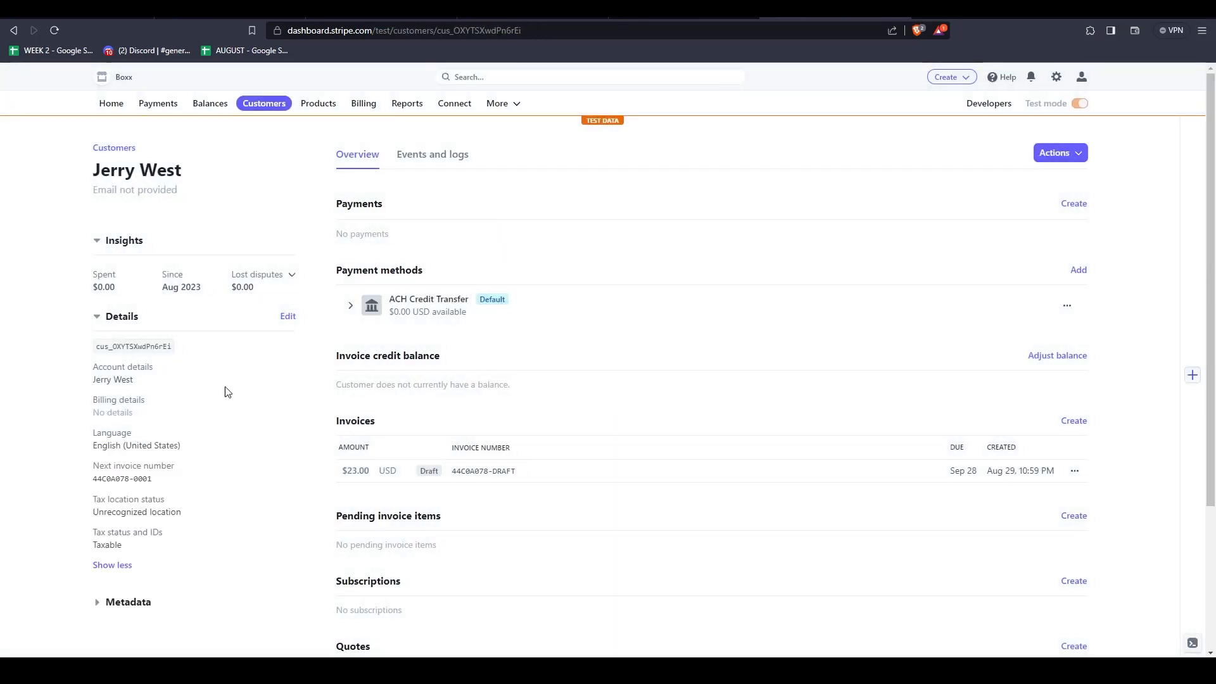
{"action": "scroll", "coordinate": [212, 373], "scroll_direction": "down", "scroll_amount": 1}
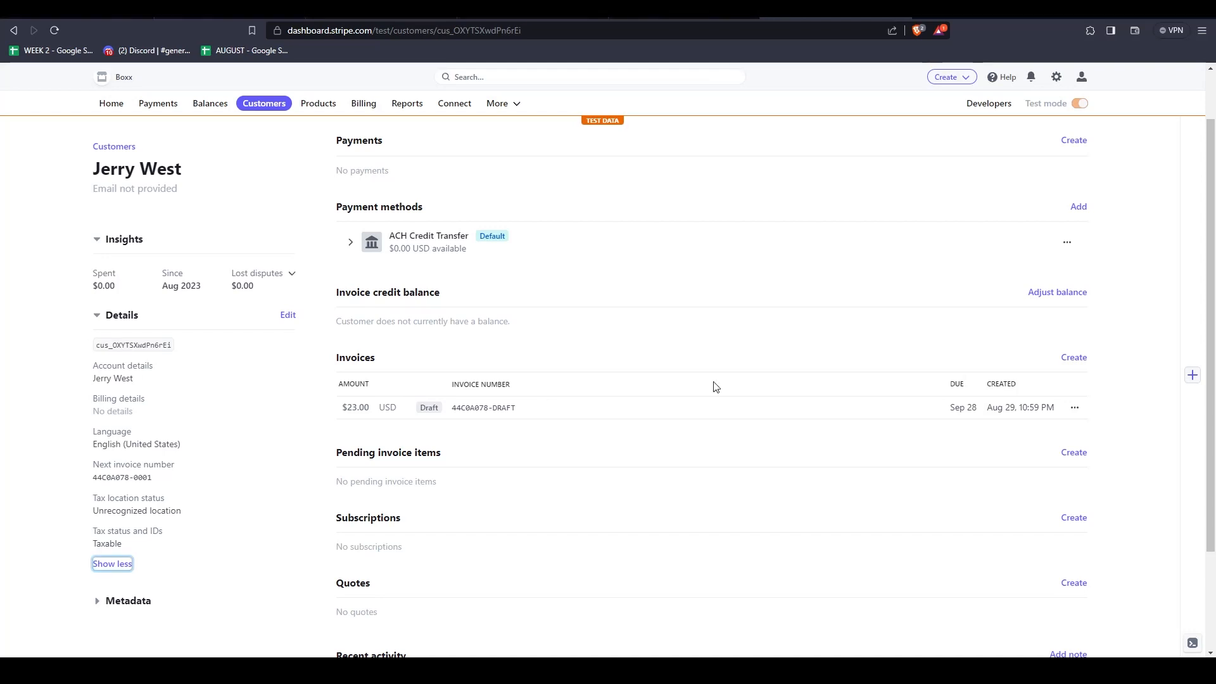
{"action": "scroll", "coordinate": [1006, 410], "scroll_direction": "down", "scroll_amount": 2}
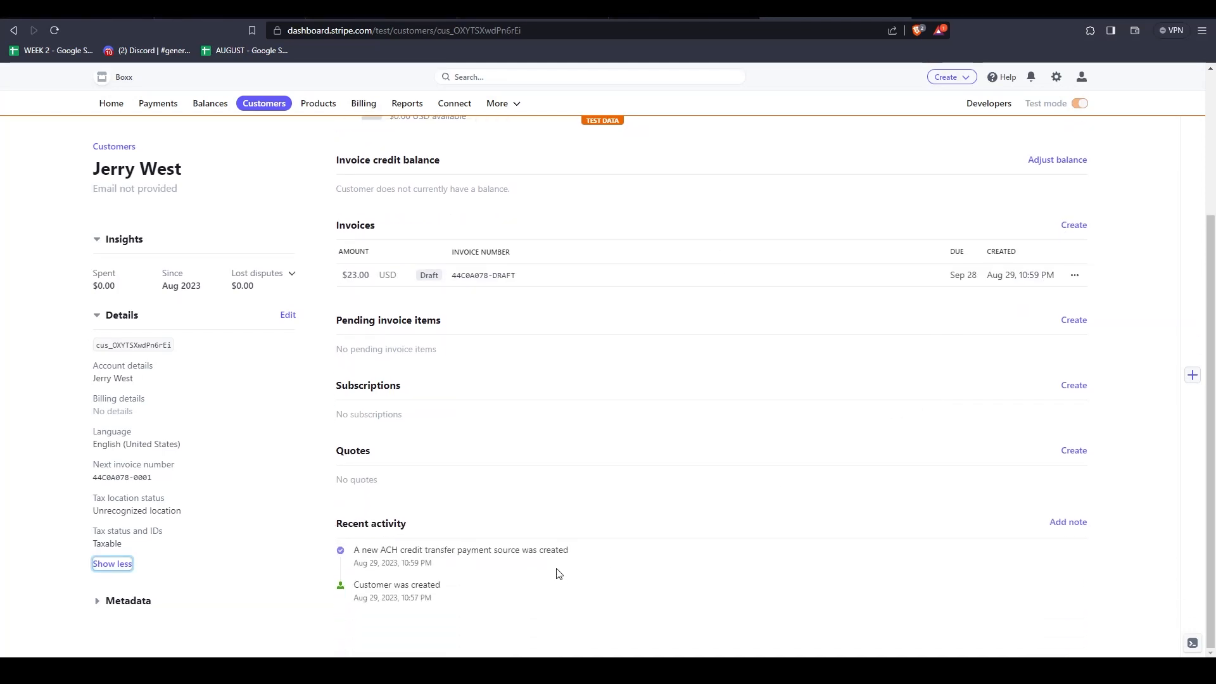
{"action": "scroll", "coordinate": [661, 482], "scroll_direction": "up", "scroll_amount": 3}
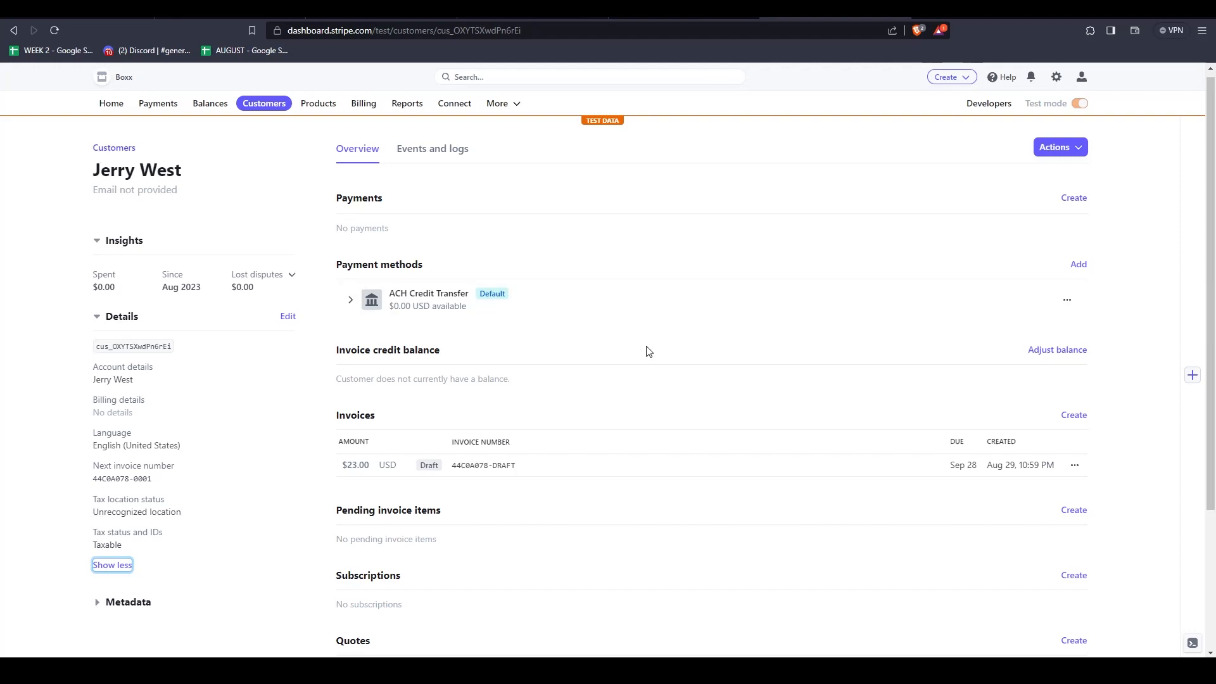
{"action": "key", "text": "alt+Tab"}
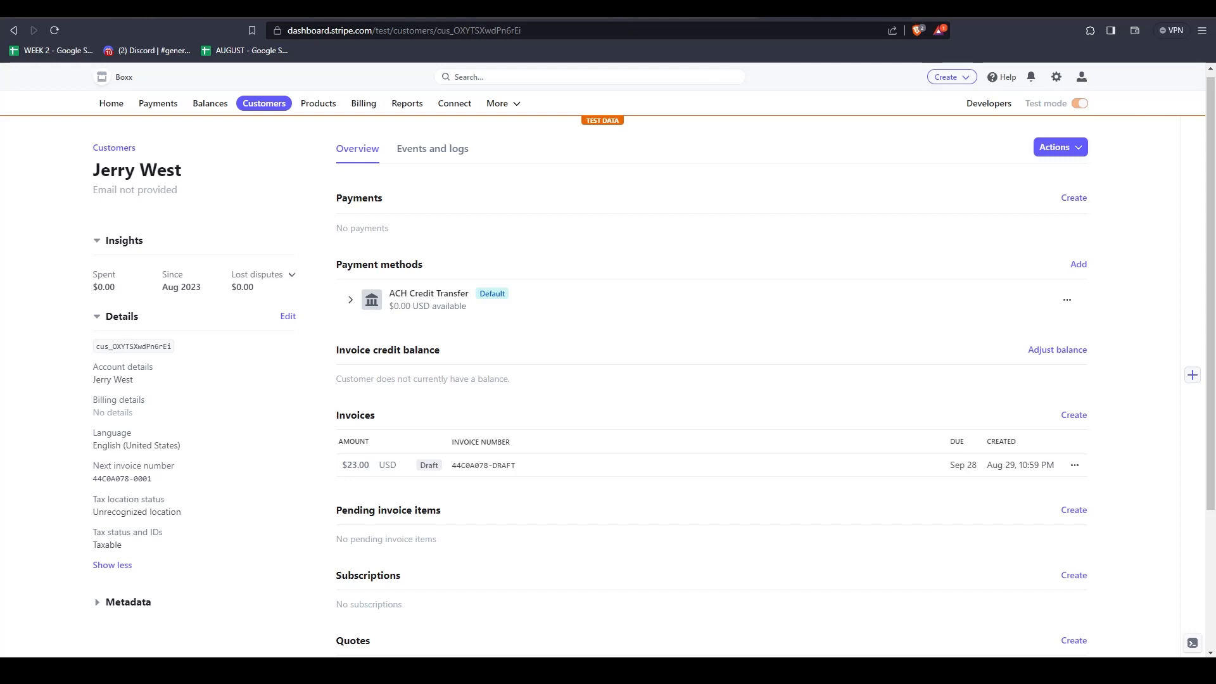
{"action": "key", "text": "alt+Tab"}
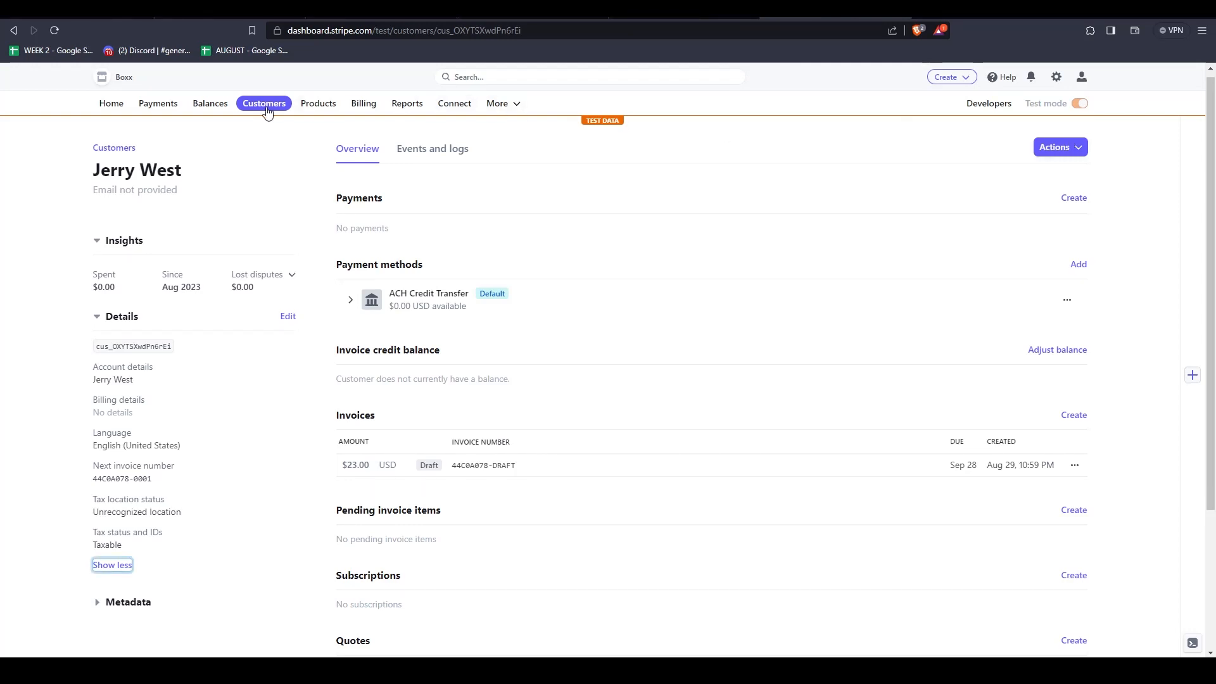
Look through the disputes and all transactions views of the Payments section
{"action": "left_click", "coordinate": [160, 105]}
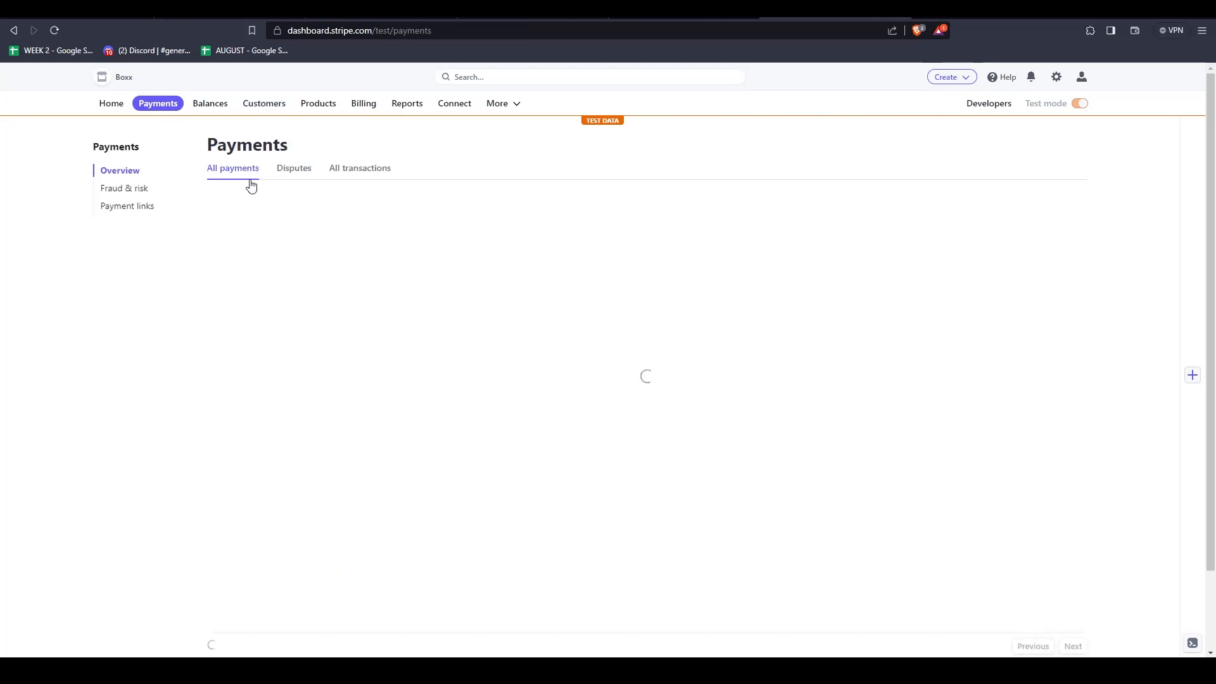
{"action": "left_click", "coordinate": [292, 167]}
{"action": "left_click", "coordinate": [360, 169]}
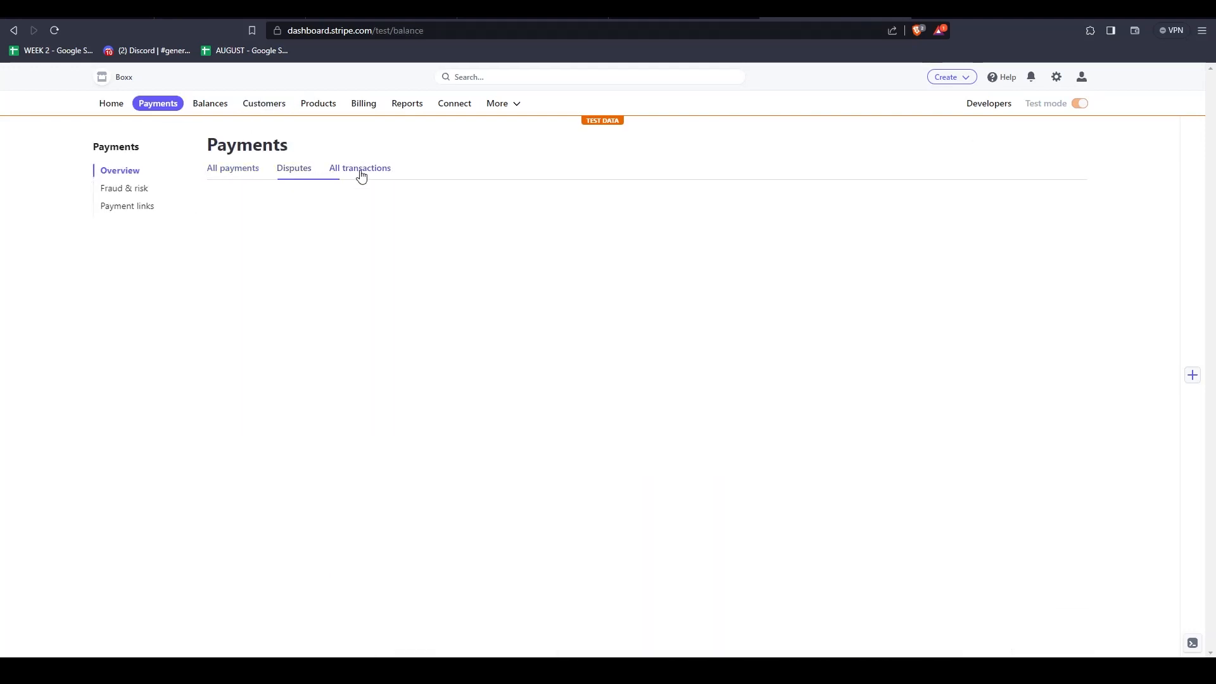
Look through the all payments view and its options for accepting payments, such as payment links and manual charges
{"action": "left_click", "coordinate": [214, 175]}
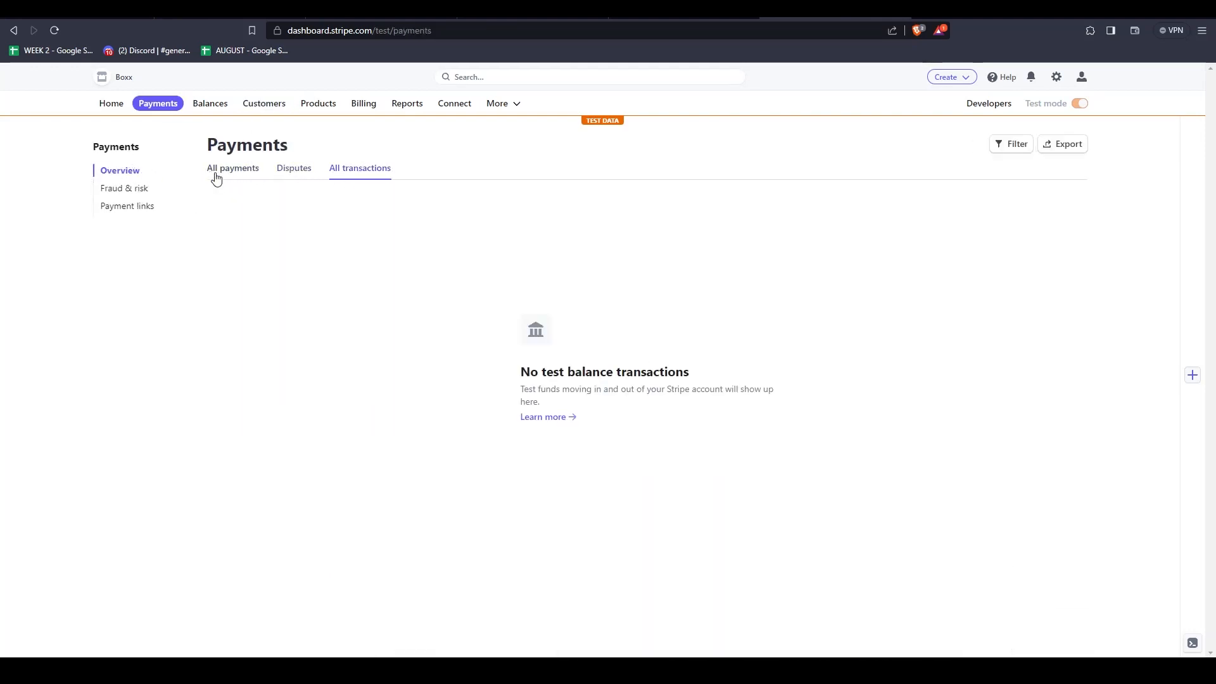
{"action": "scroll", "coordinate": [428, 310], "scroll_direction": "down", "scroll_amount": 5}
{"action": "scroll", "coordinate": [428, 309], "scroll_direction": "down", "scroll_amount": 2}
{"action": "scroll", "coordinate": [428, 310], "scroll_direction": "up", "scroll_amount": 5}
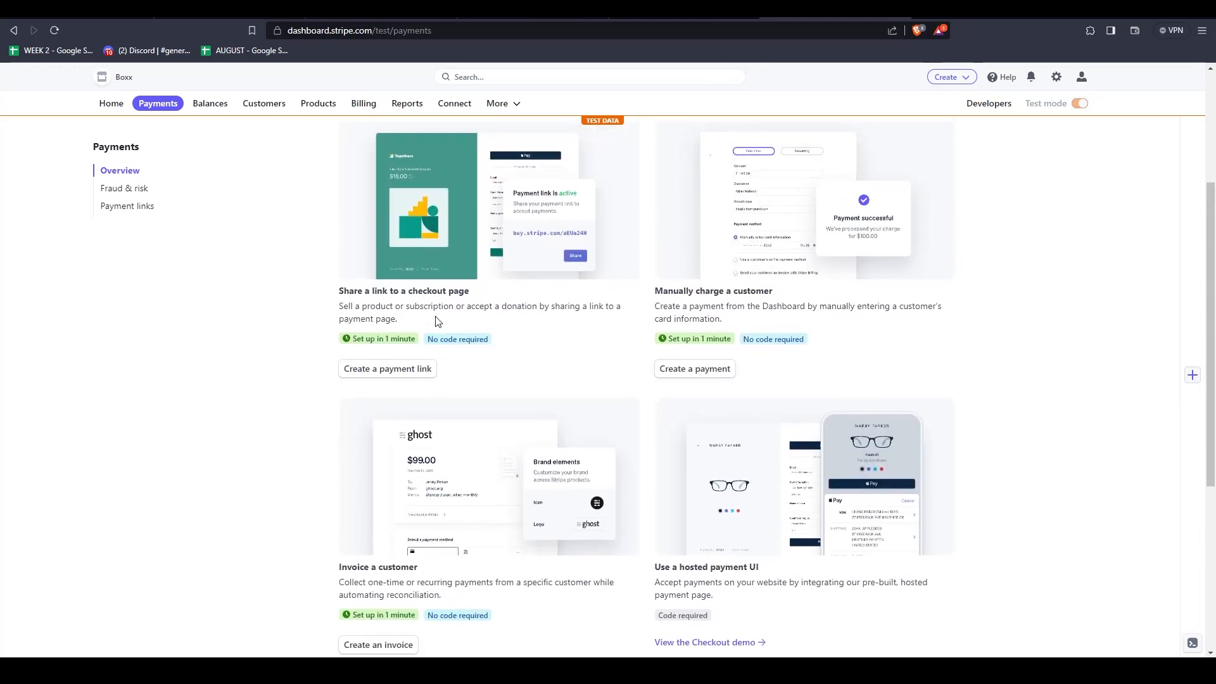
Open the draft $23.00 invoice from the Billing invoices for editing and look over its payment and delivery settings
{"action": "left_click", "coordinate": [363, 103]}
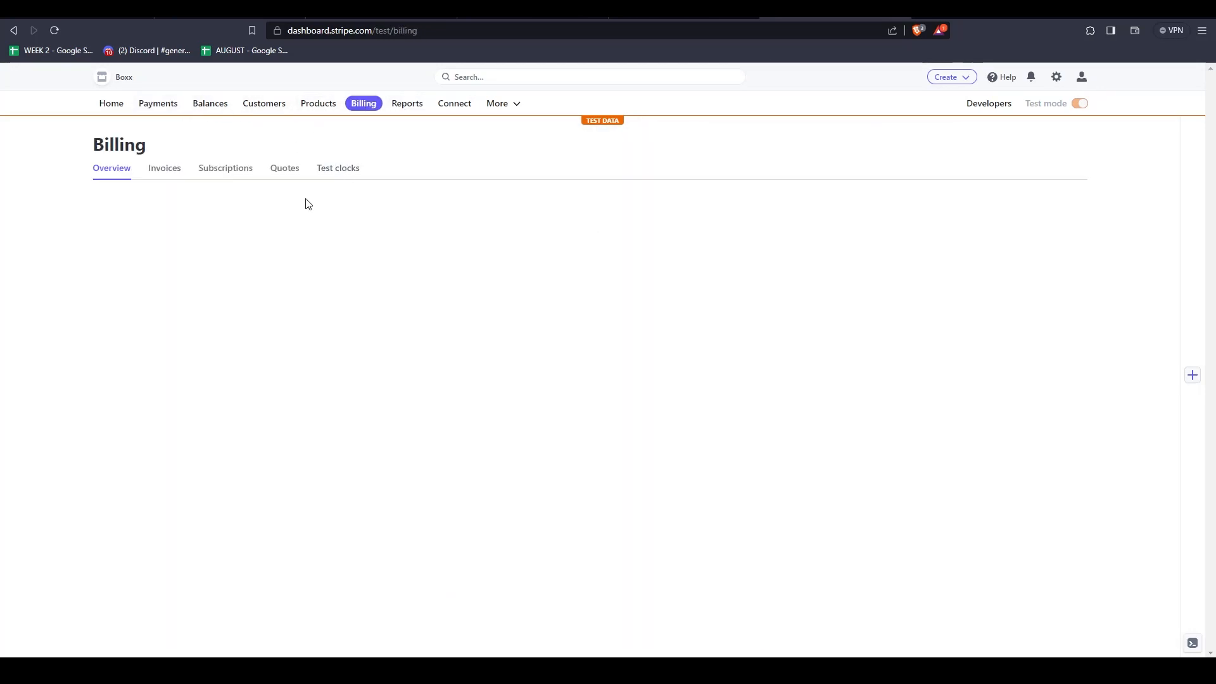
{"action": "left_click", "coordinate": [164, 168]}
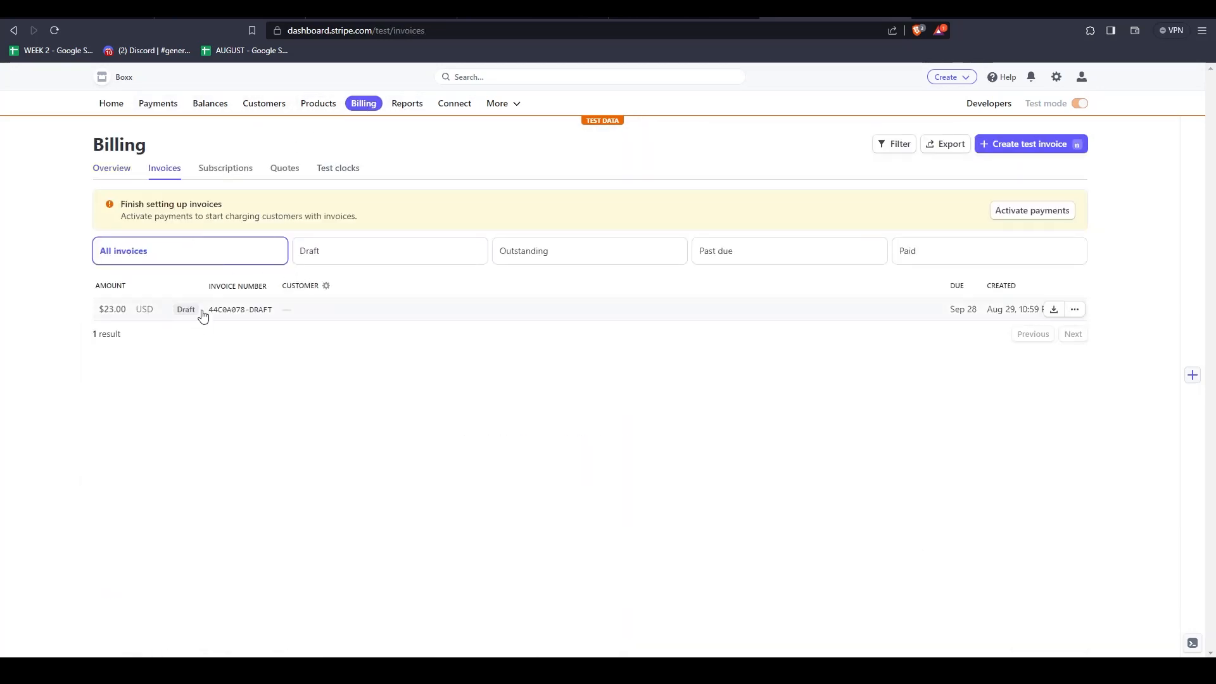
{"action": "left_click", "coordinate": [334, 317]}
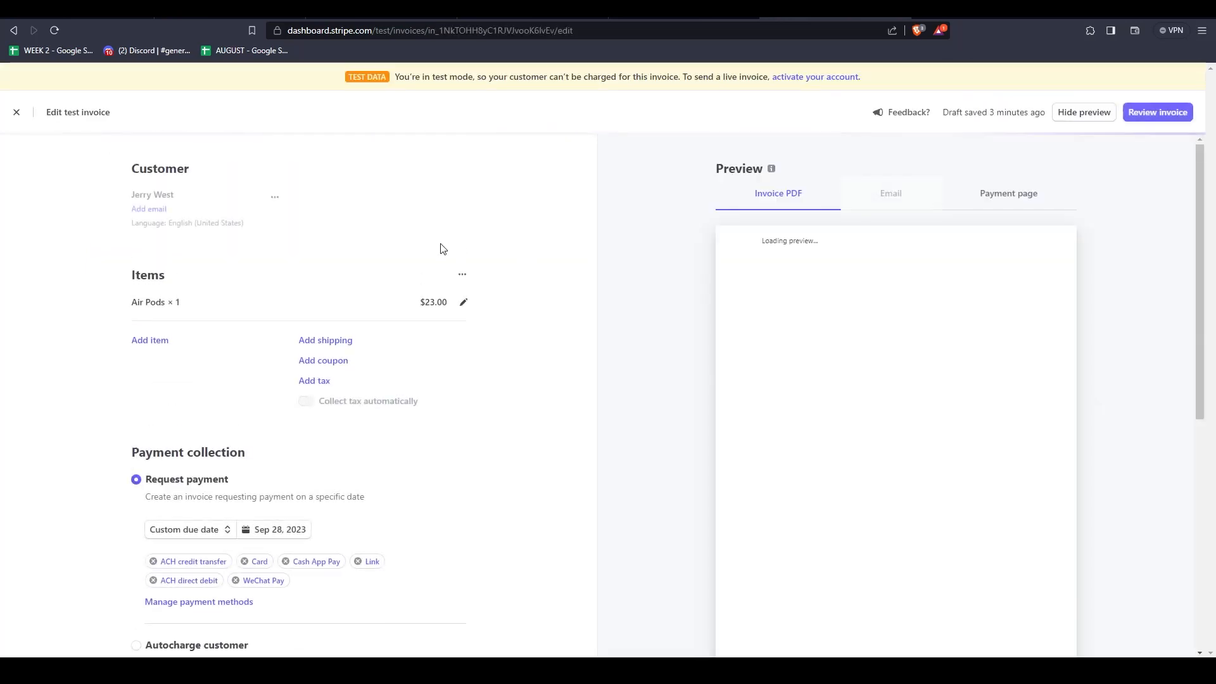
{"action": "scroll", "coordinate": [288, 314], "scroll_direction": "down", "scroll_amount": 7}
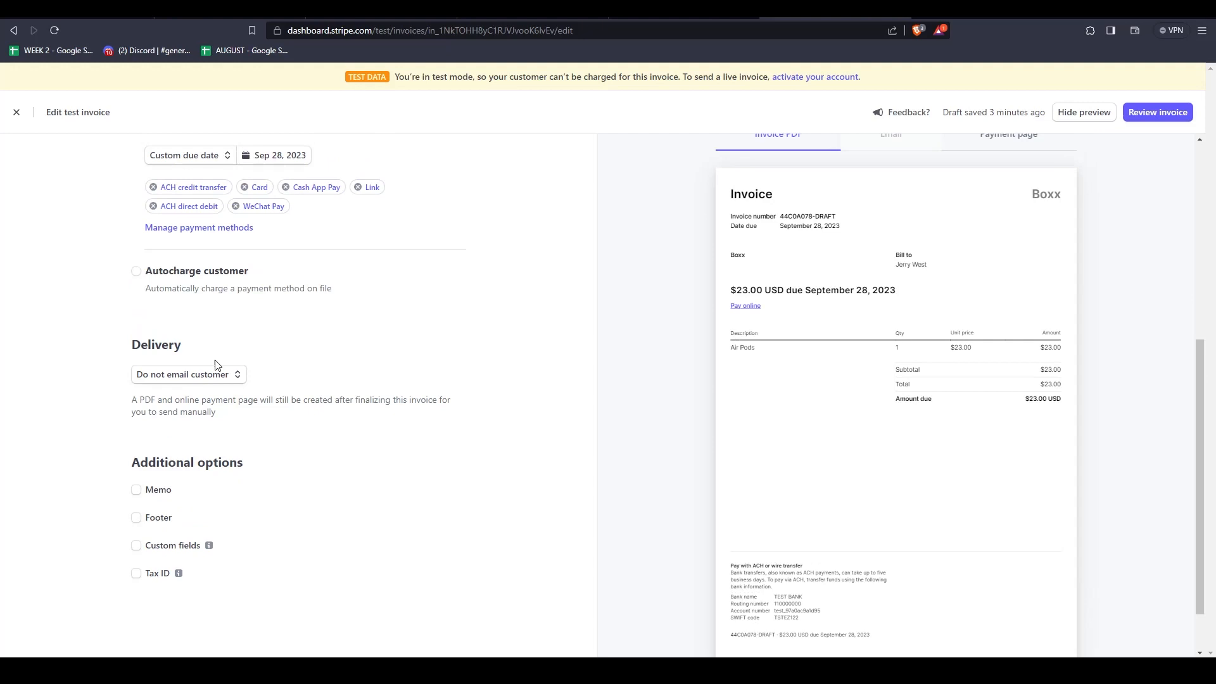
Try to autocharge the customer for the invoice and set the ACH credit transfer method on file as default
{"action": "left_click", "coordinate": [136, 272]}
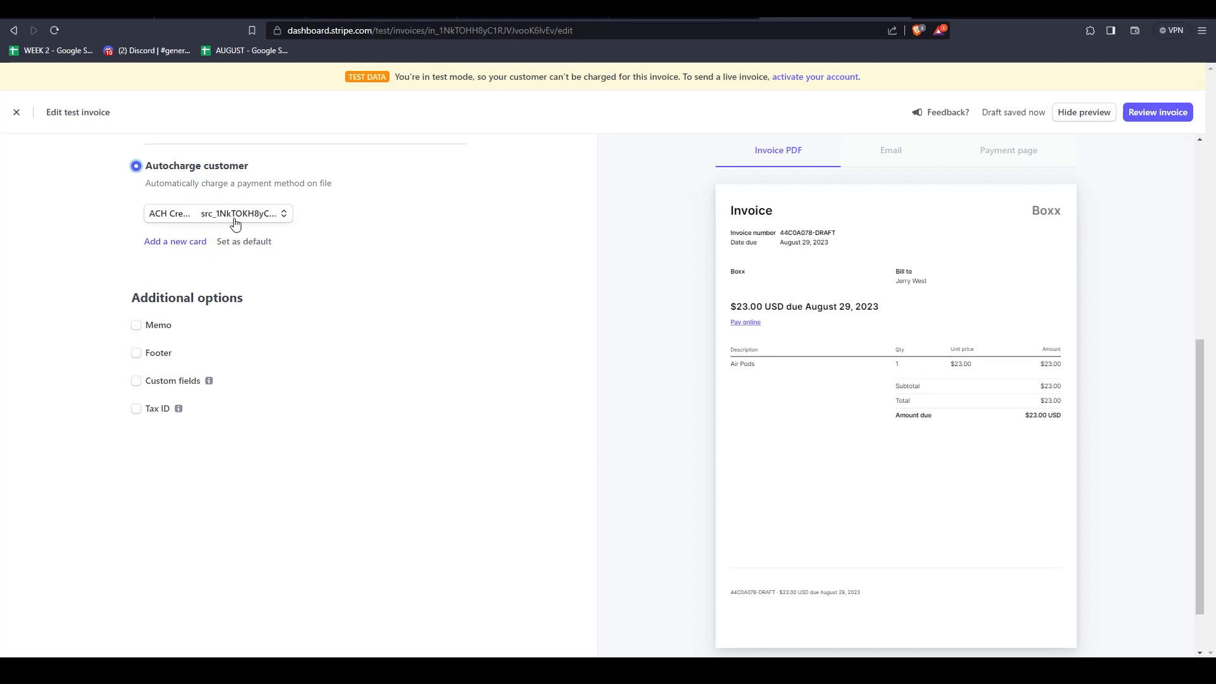
{"action": "left_click", "coordinate": [244, 242]}
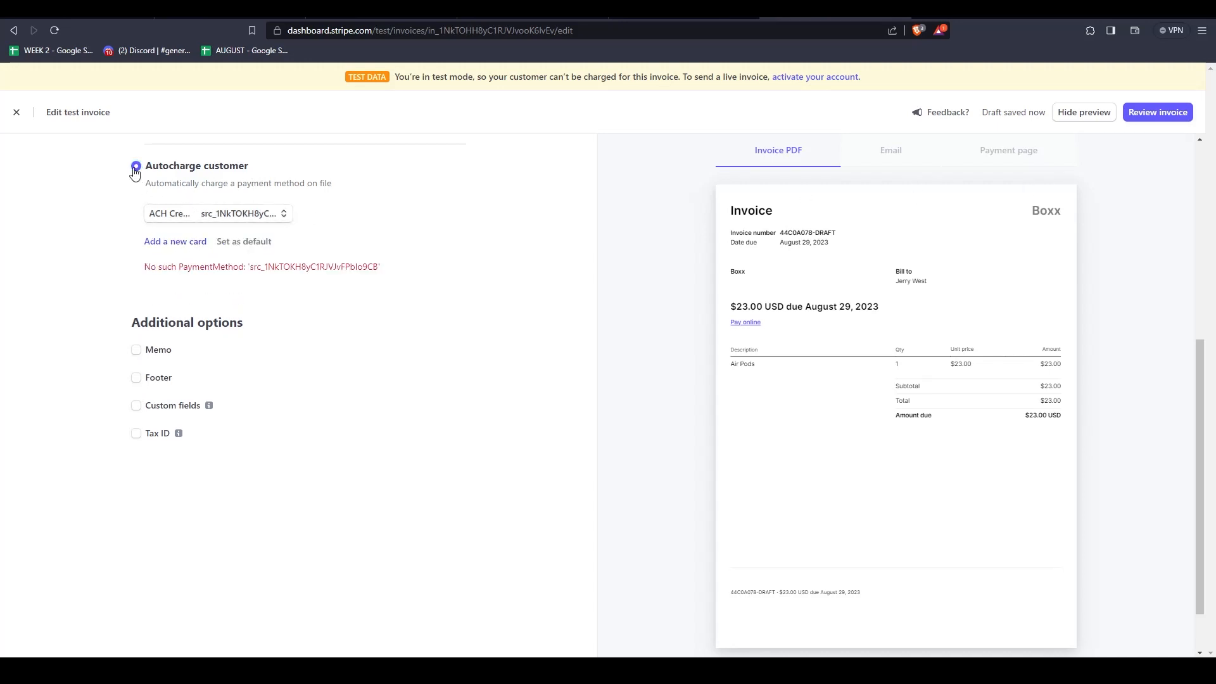
{"action": "scroll", "coordinate": [218, 401], "scroll_direction": "up", "scroll_amount": 6}
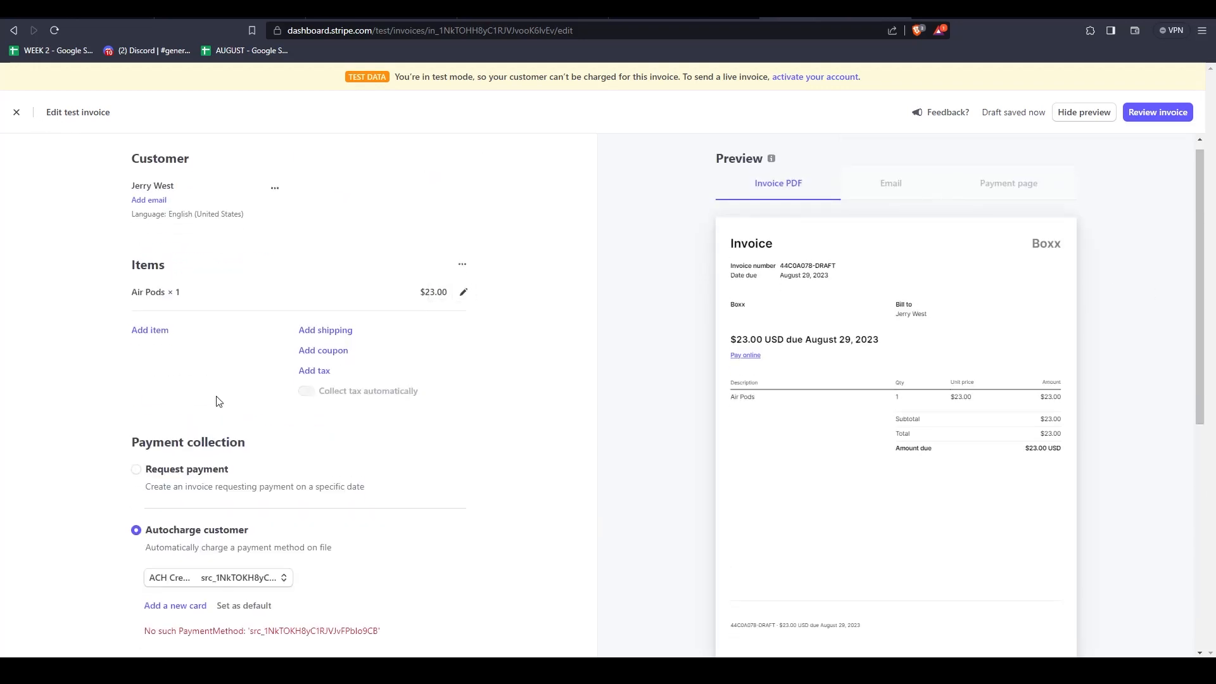
Switch the invoice's payment collection to Request payment, look through the available payment methods and save the selection
{"action": "scroll", "coordinate": [190, 411], "scroll_direction": "down", "scroll_amount": 1}
{"action": "left_click", "coordinate": [139, 418]}
{"action": "scroll", "coordinate": [152, 418], "scroll_direction": "down", "scroll_amount": 2}
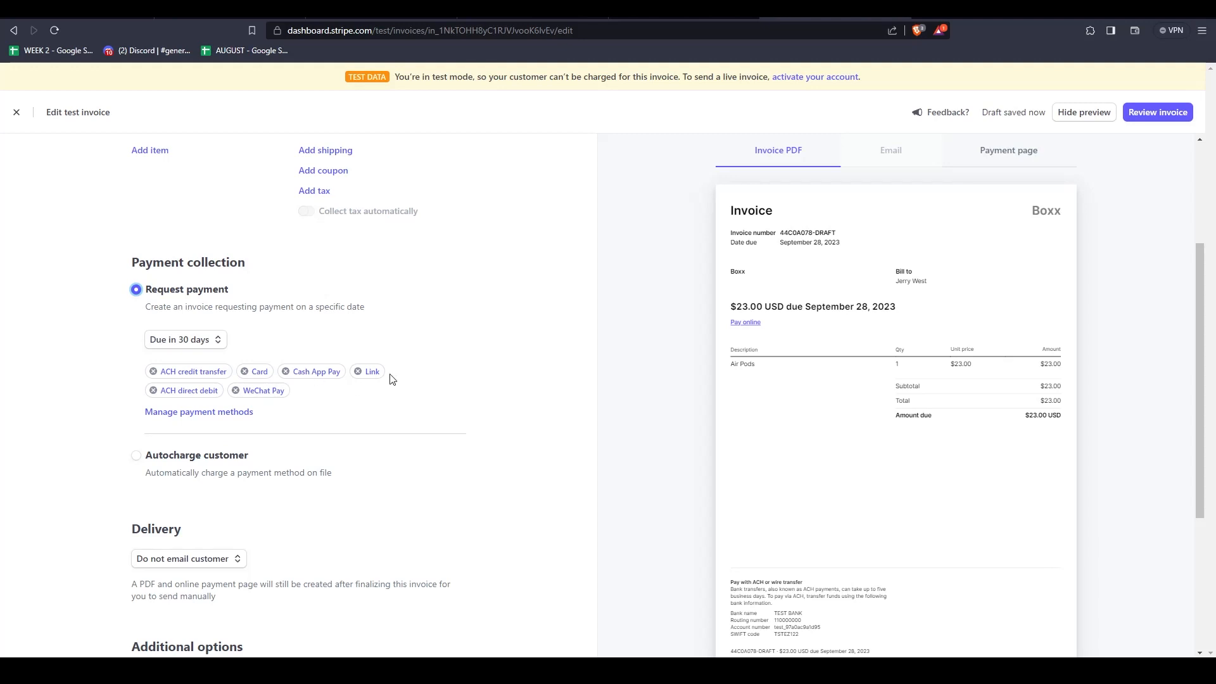
{"action": "left_click", "coordinate": [190, 413]}
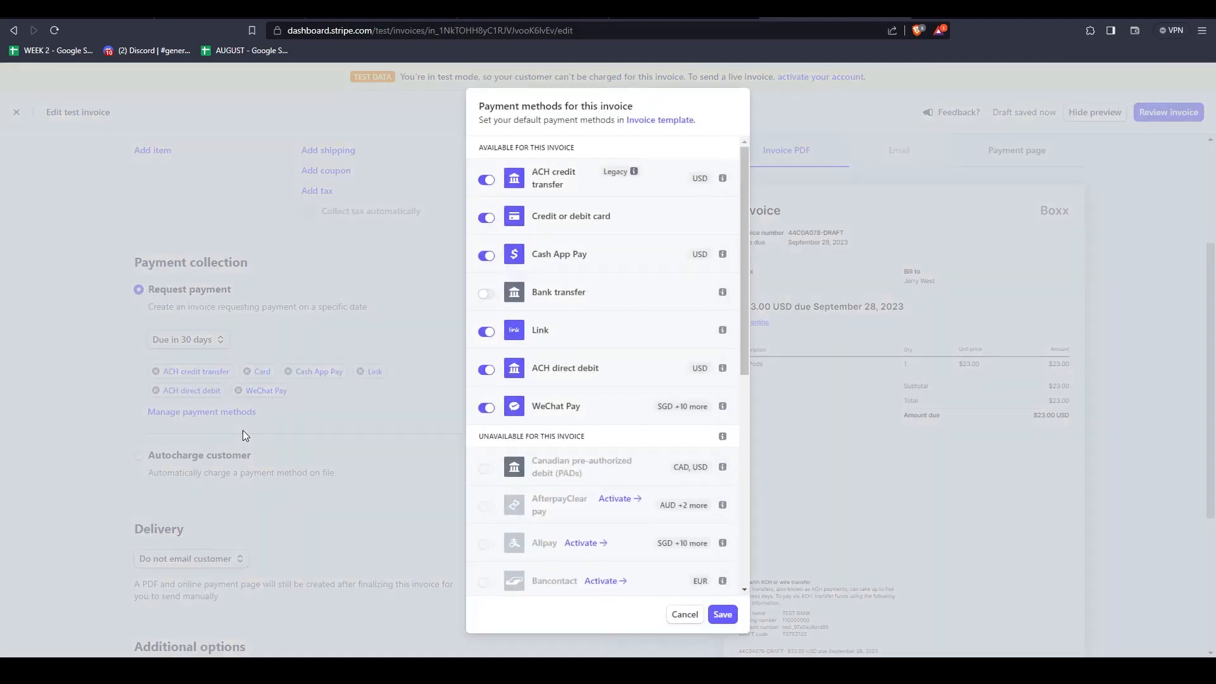
{"action": "scroll", "coordinate": [609, 339], "scroll_direction": "down", "scroll_amount": 4}
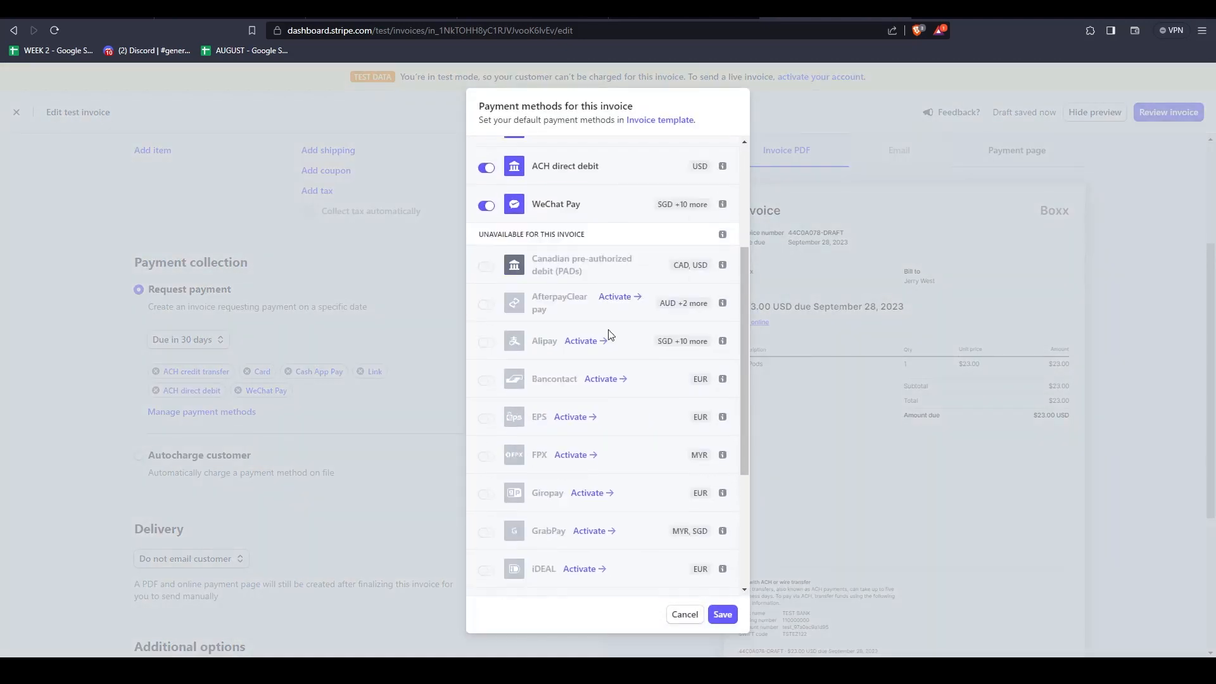
{"action": "scroll", "coordinate": [591, 326], "scroll_direction": "up", "scroll_amount": 4}
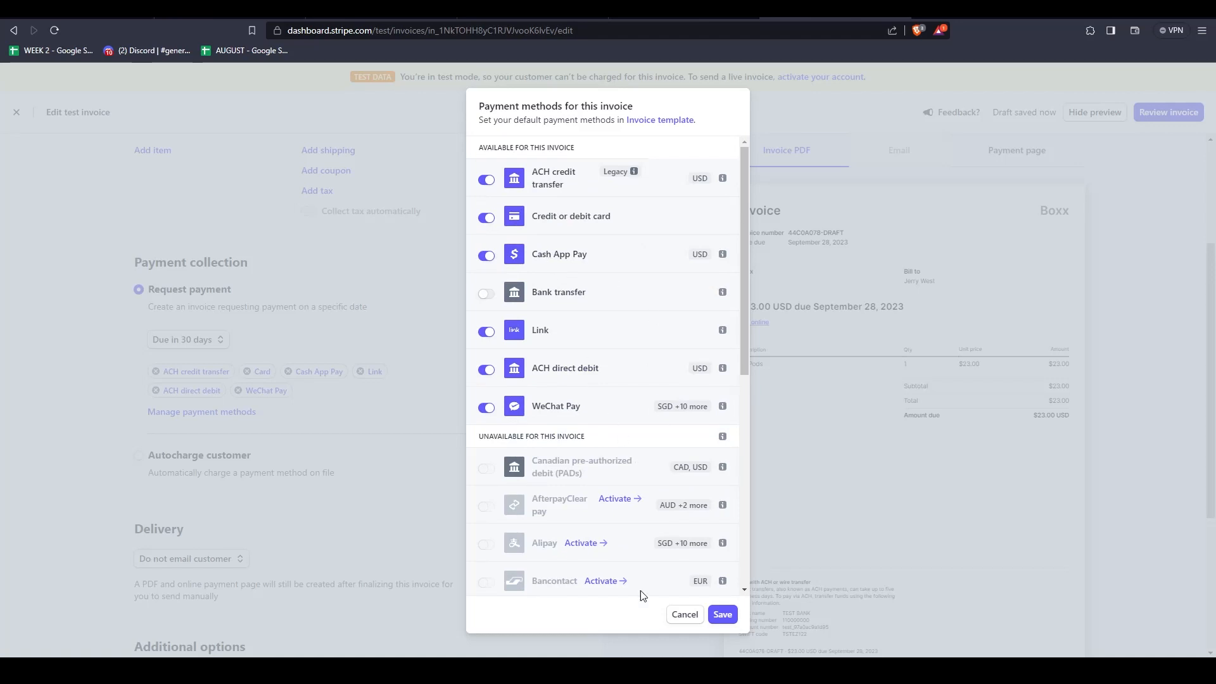
{"action": "left_click", "coordinate": [721, 615]}
Check the invoice's delivery choices and additional options, and review and finalize the test invoice
{"action": "scroll", "coordinate": [271, 443], "scroll_direction": "down", "scroll_amount": 2}
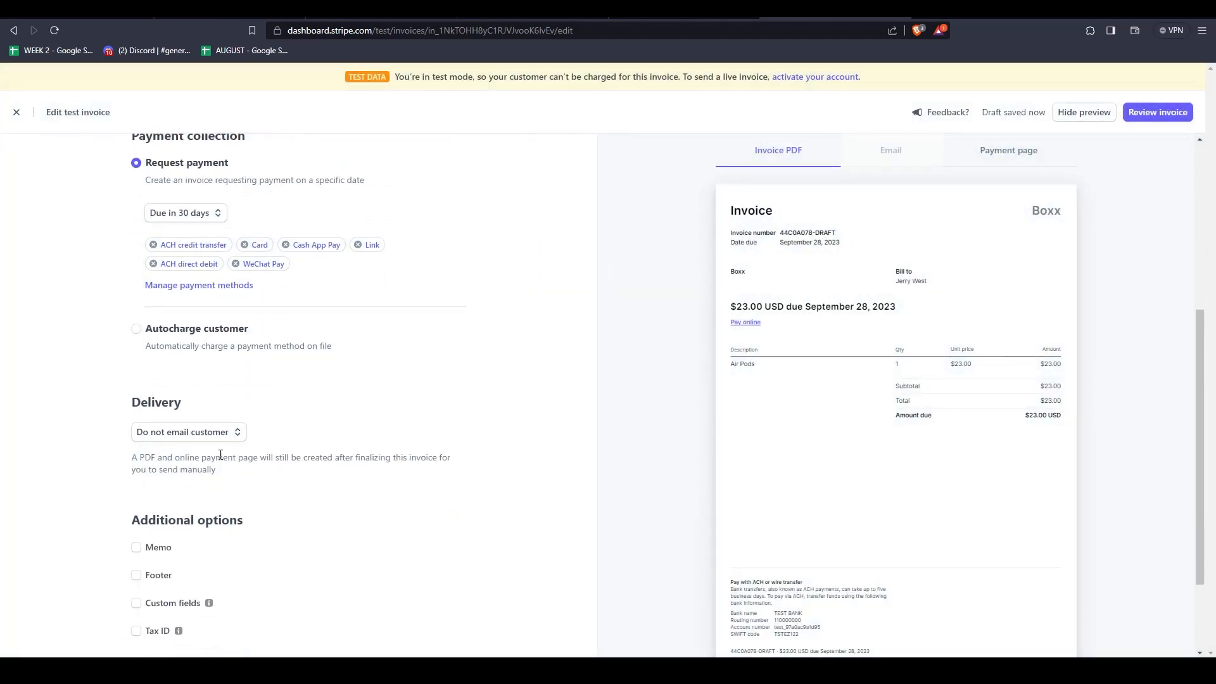
{"action": "left_click", "coordinate": [184, 431]}
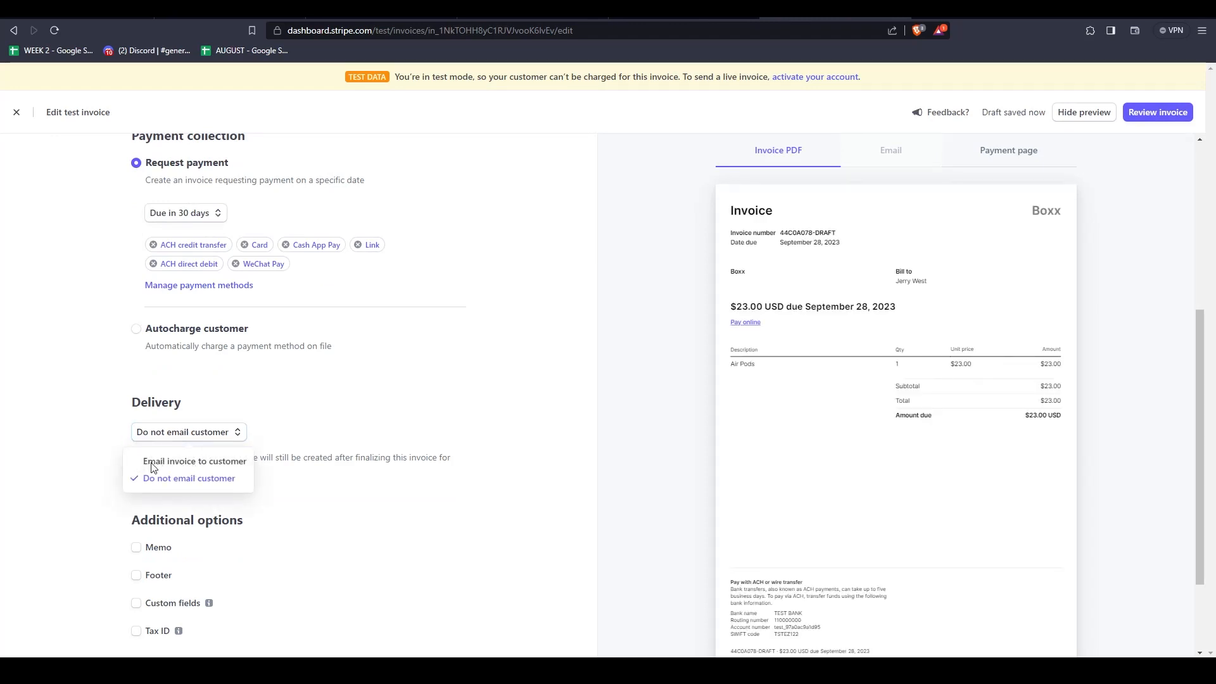
{"action": "left_click", "coordinate": [326, 513]}
{"action": "scroll", "coordinate": [217, 500], "scroll_direction": "down", "scroll_amount": 3}
{"action": "scroll", "coordinate": [430, 498], "scroll_direction": "up", "scroll_amount": 1}
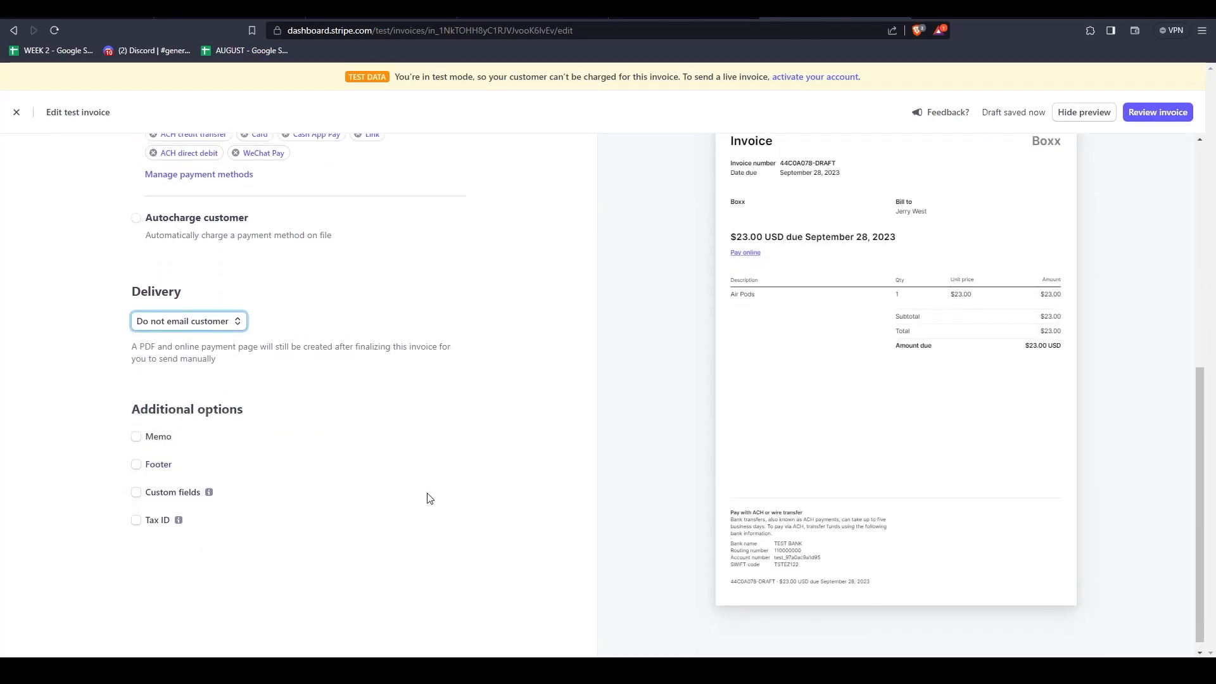
{"action": "scroll", "coordinate": [430, 498], "scroll_direction": "up", "scroll_amount": 5}
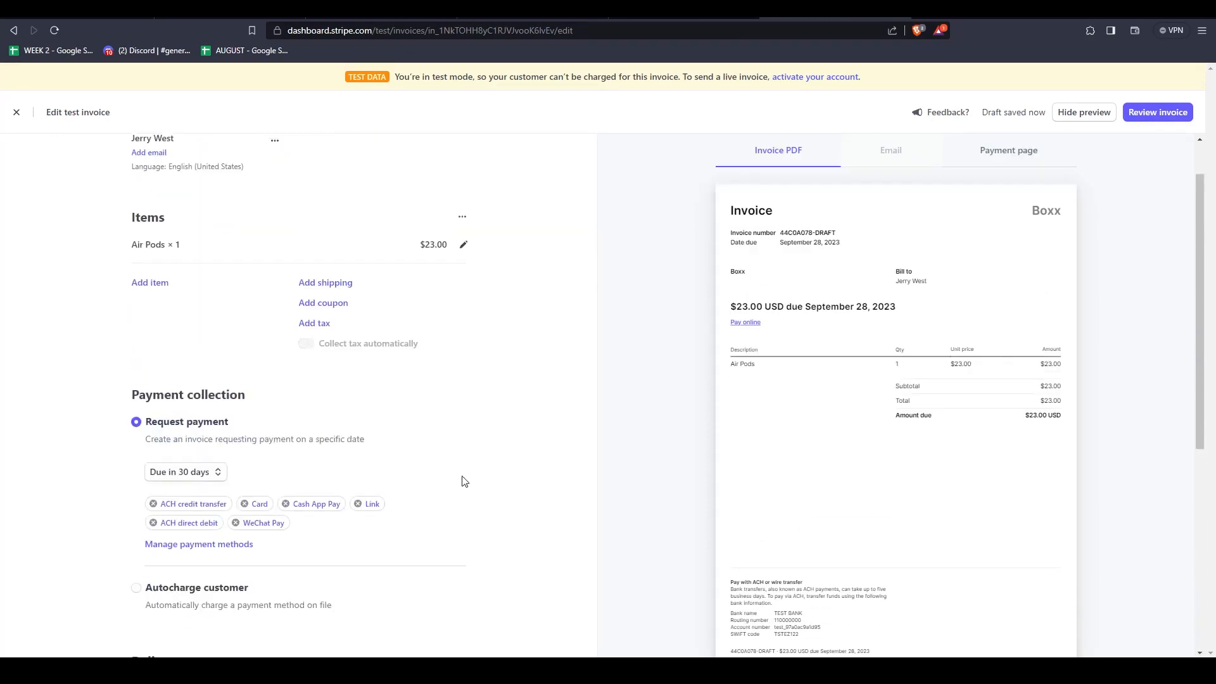
{"action": "left_click", "coordinate": [1157, 112]}
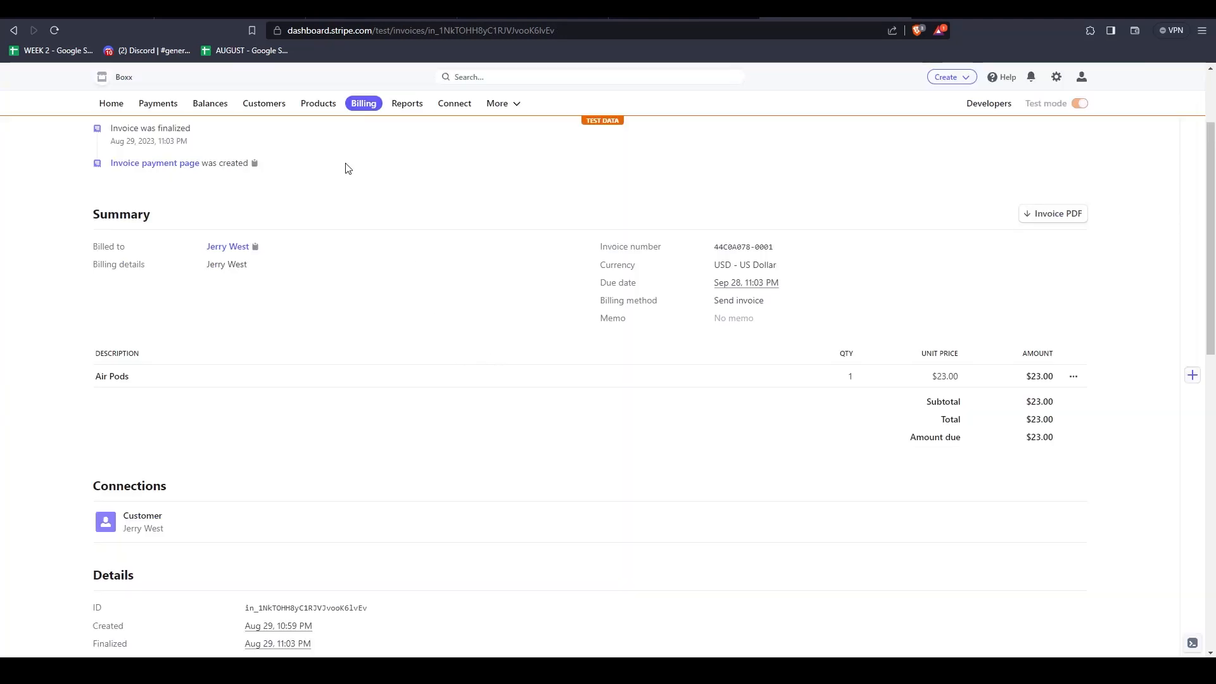
View the Balances overview and the form for adding a USD payout bank account, and dismiss the form
{"action": "left_click", "coordinate": [209, 105]}
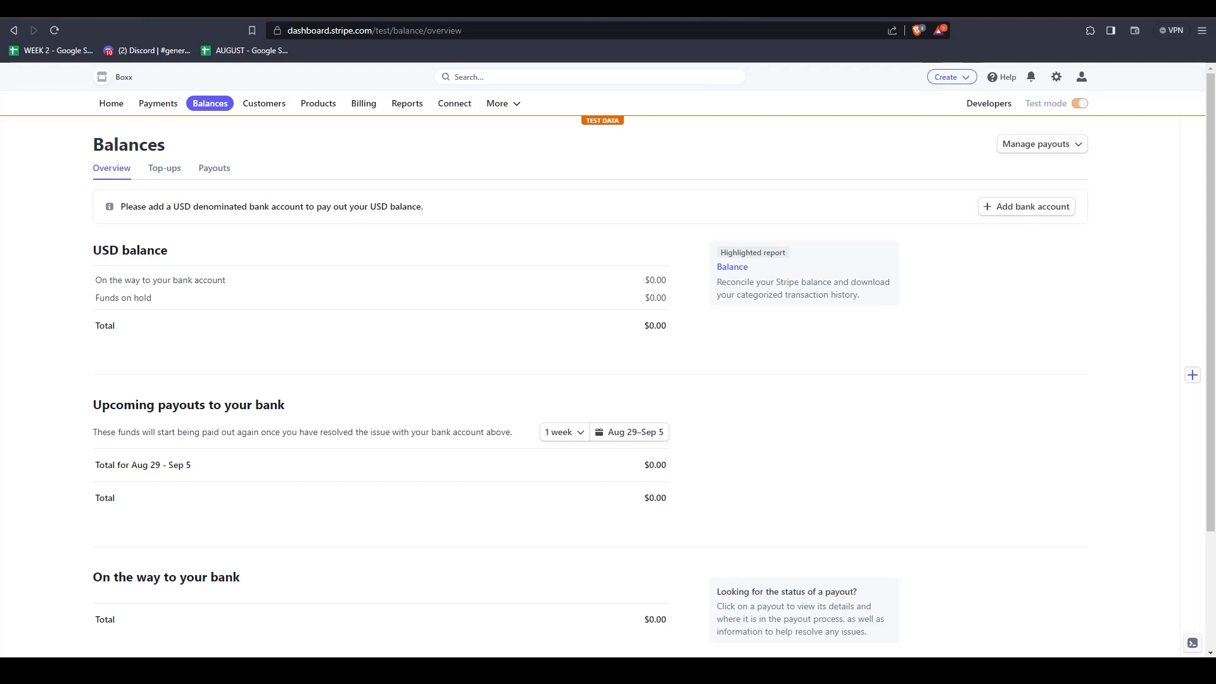
{"action": "left_click", "coordinate": [1000, 207]}
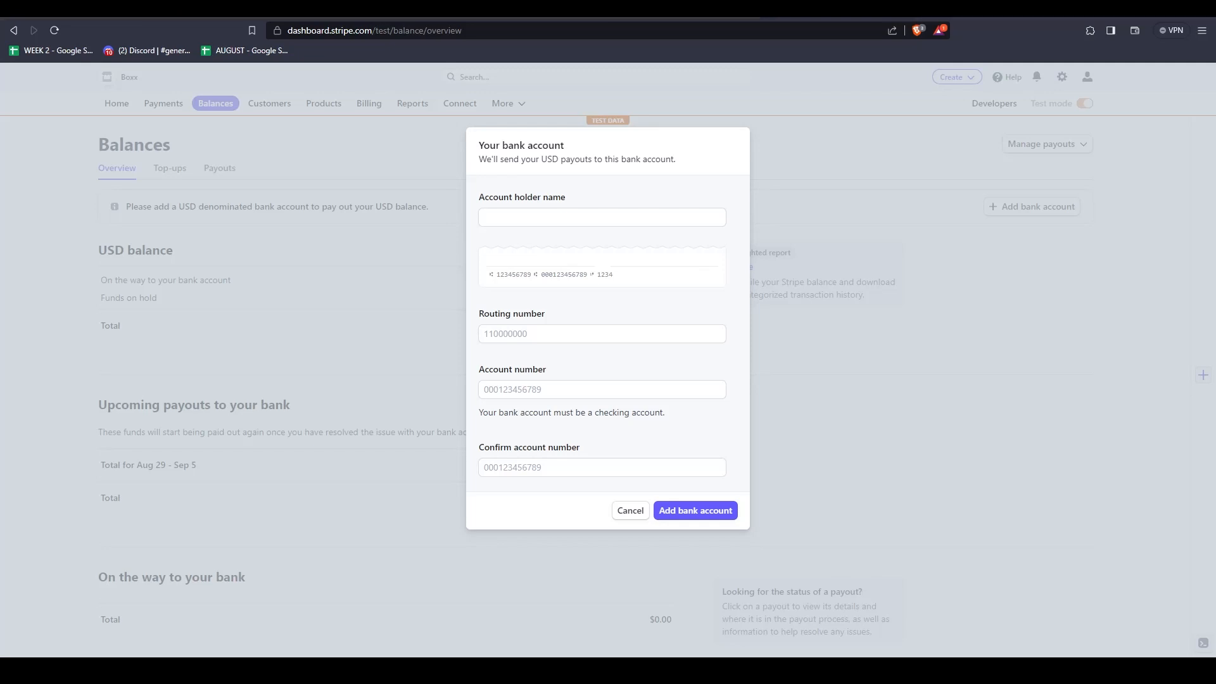
{"action": "left_click", "coordinate": [624, 511]}
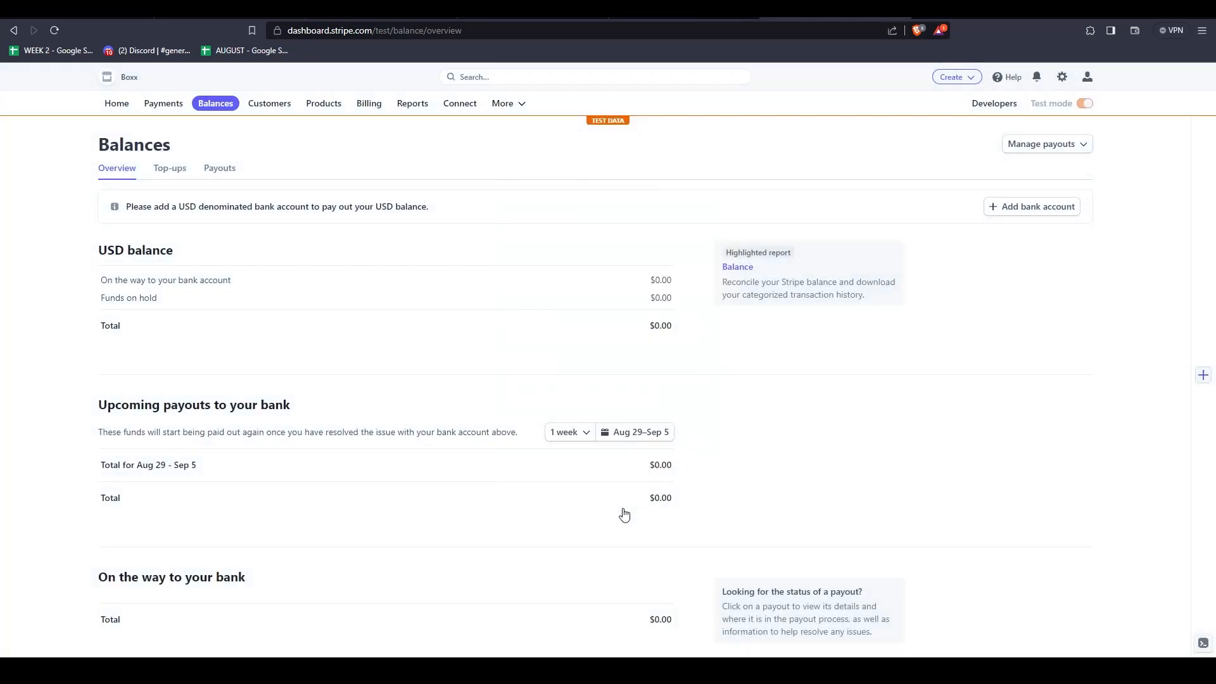
View the customer list and the form for creating a customer, and cancel the form
{"action": "left_click", "coordinate": [265, 104]}
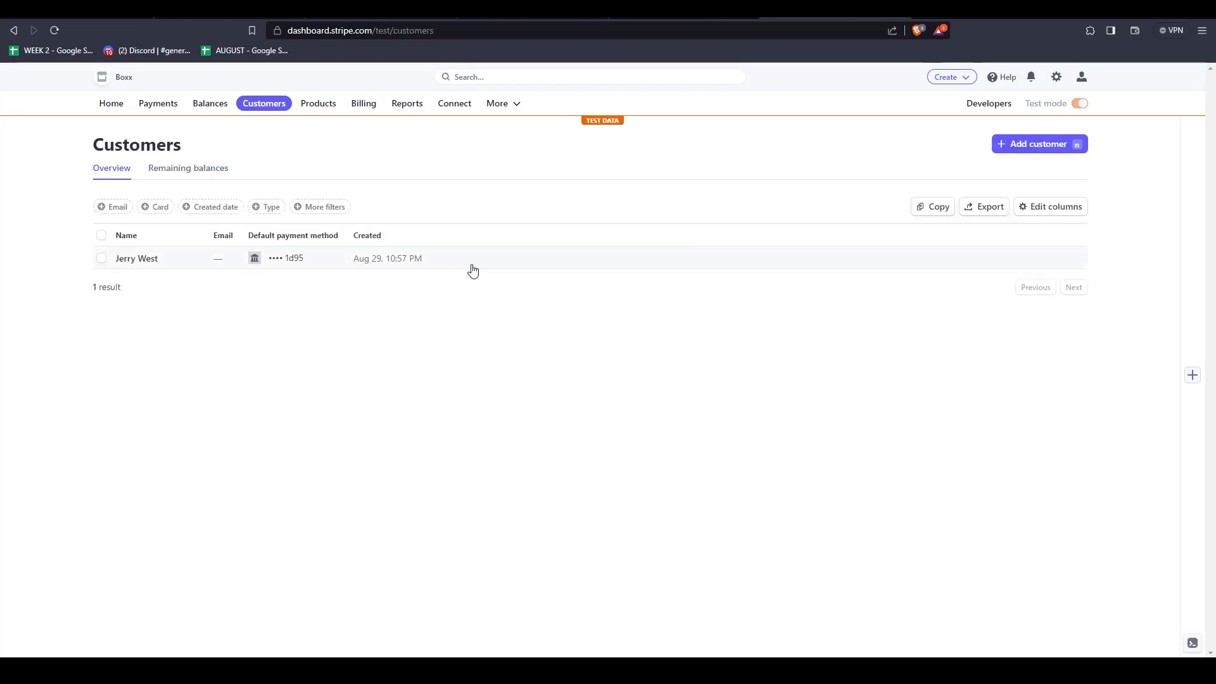
{"action": "key", "text": "n"}
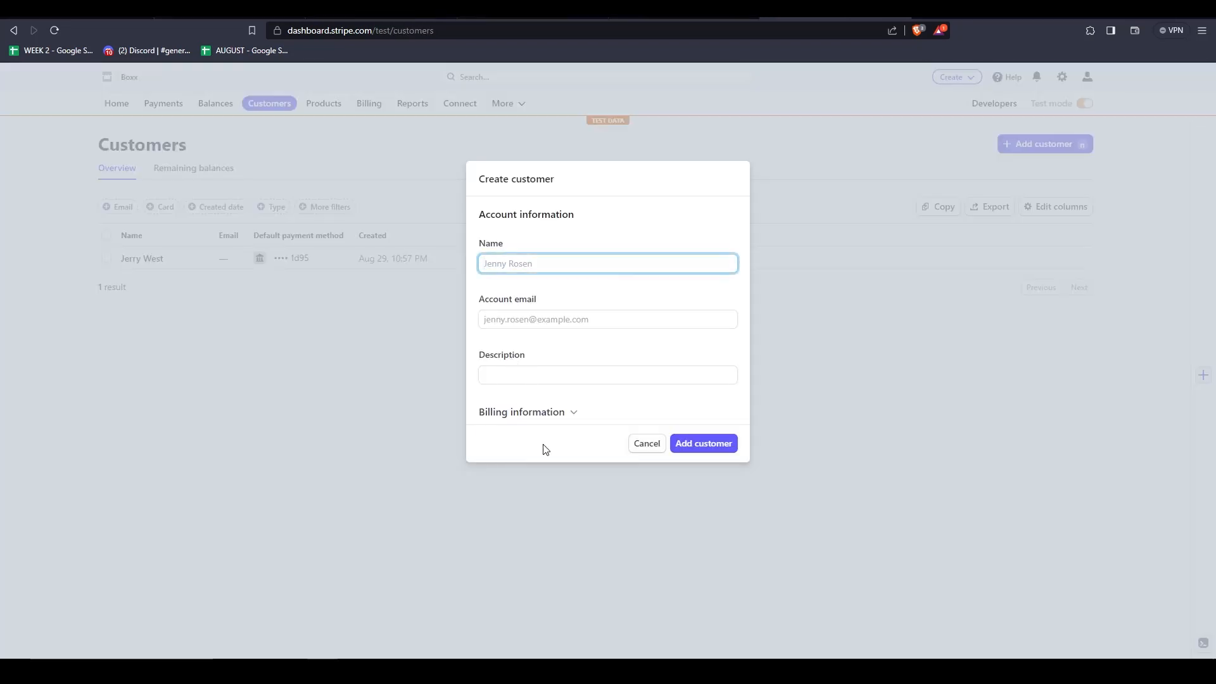
{"action": "left_click", "coordinate": [647, 446]}
View the product list and examine the product information and pricing fields of the form for adding a product
{"action": "left_click", "coordinate": [318, 103]}
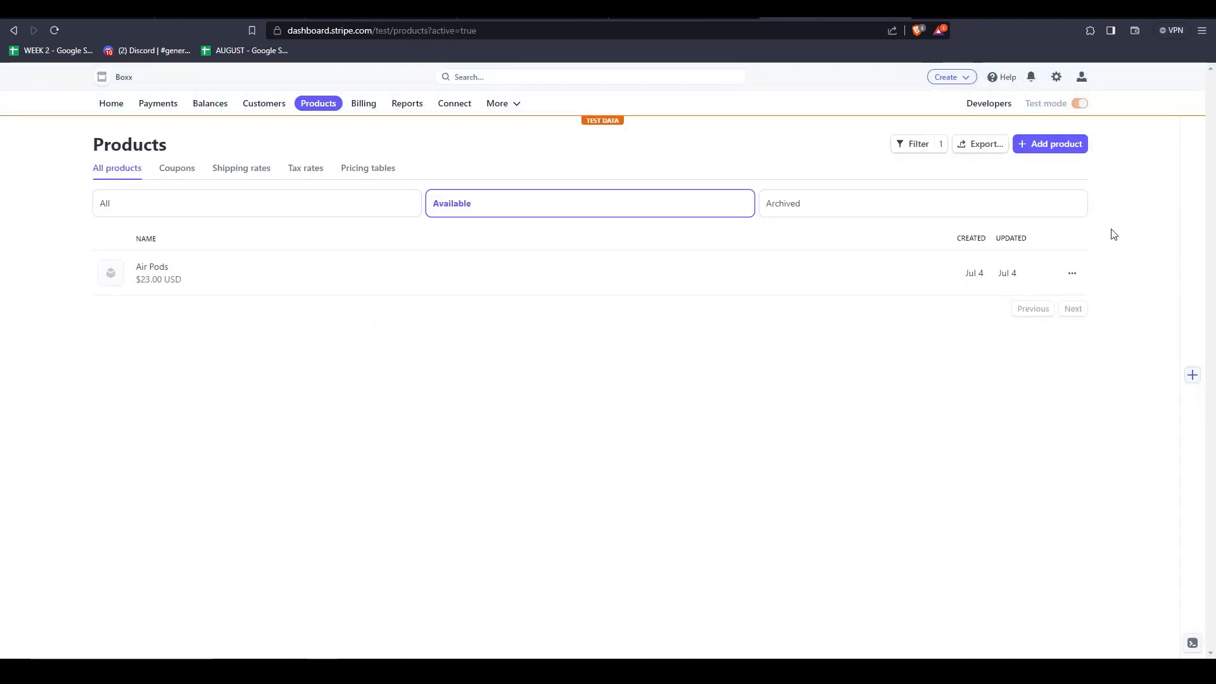
{"action": "left_click", "coordinate": [1044, 148]}
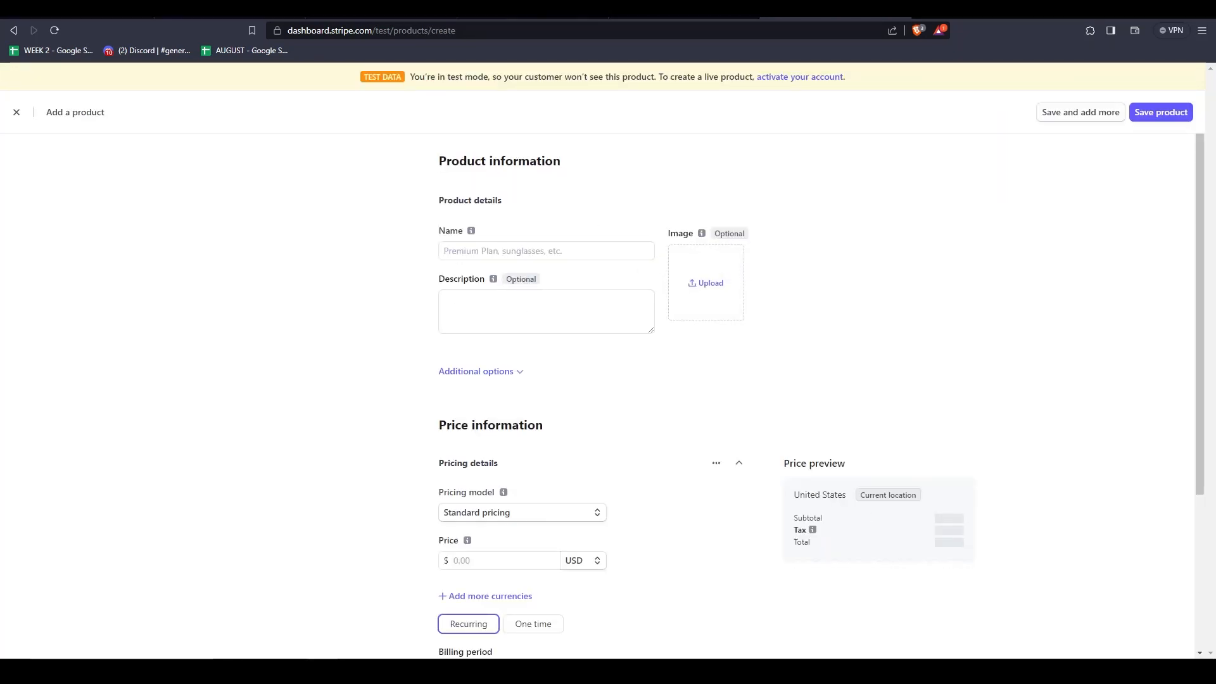
{"action": "scroll", "coordinate": [506, 314], "scroll_direction": "down", "scroll_amount": 1}
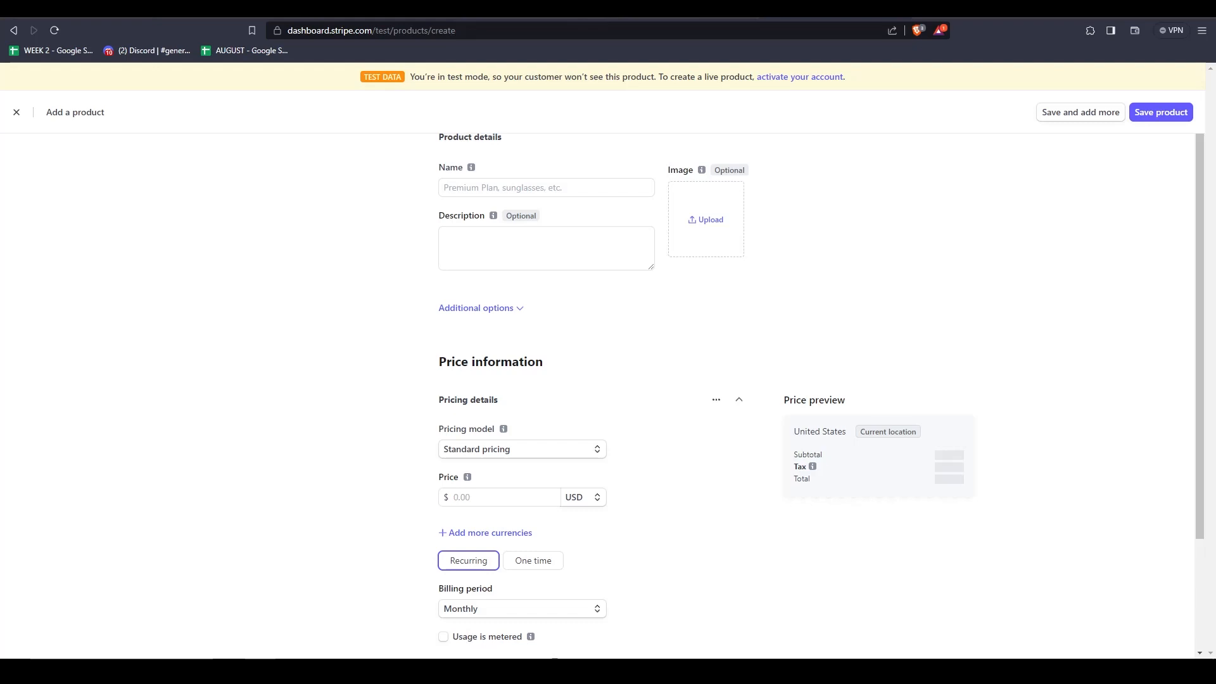
View the Reports overview with its financial and analytics reports, and open the Sigma custom reports
{"action": "left_click", "coordinate": [407, 104]}
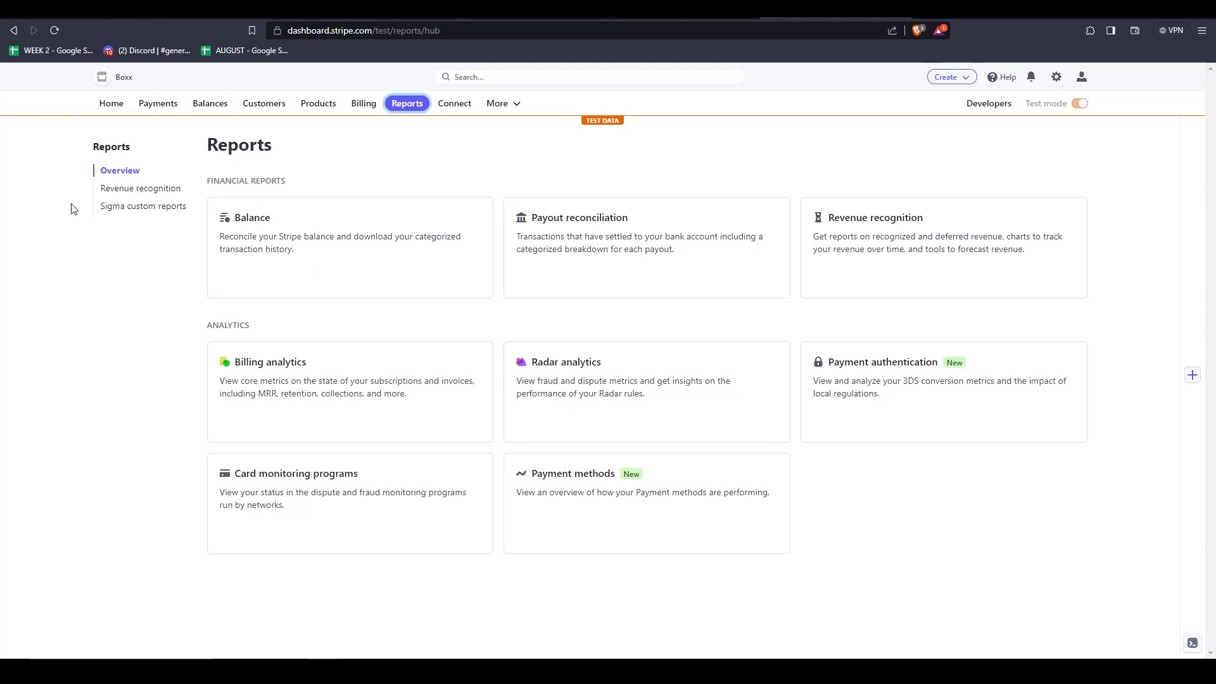
{"action": "left_click", "coordinate": [140, 211]}
Examine the Connected accounts page, including what Connect offers, its business models, top partners and featured apps
{"action": "left_click", "coordinate": [454, 105]}
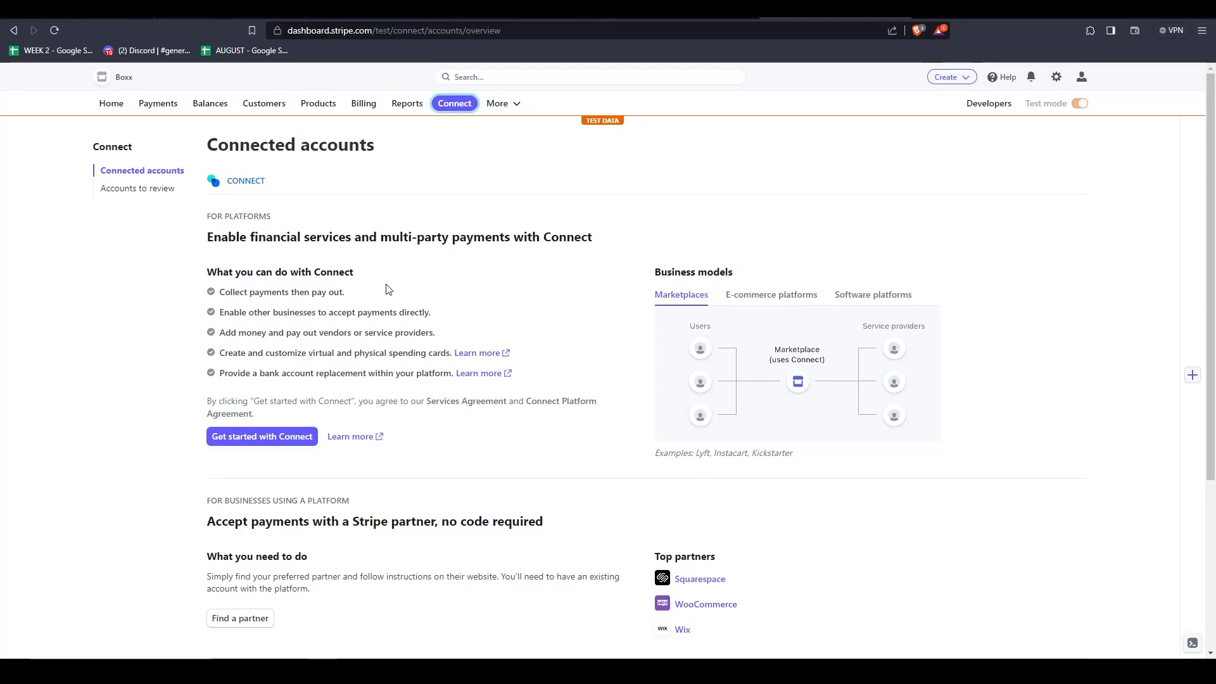
{"action": "scroll", "coordinate": [390, 290], "scroll_direction": "down", "scroll_amount": 1}
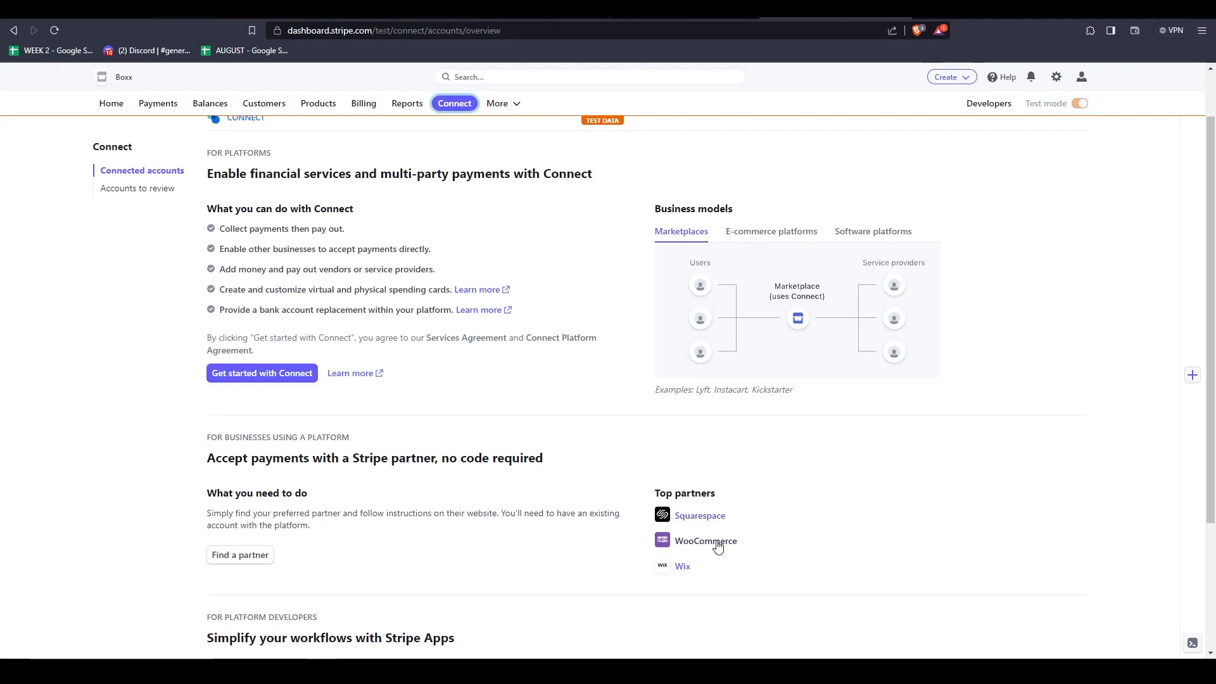
{"action": "scroll", "coordinate": [677, 532], "scroll_direction": "down", "scroll_amount": 1}
{"action": "scroll", "coordinate": [699, 513], "scroll_direction": "down", "scroll_amount": 1}
{"action": "scroll", "coordinate": [701, 508], "scroll_direction": "down", "scroll_amount": 1}
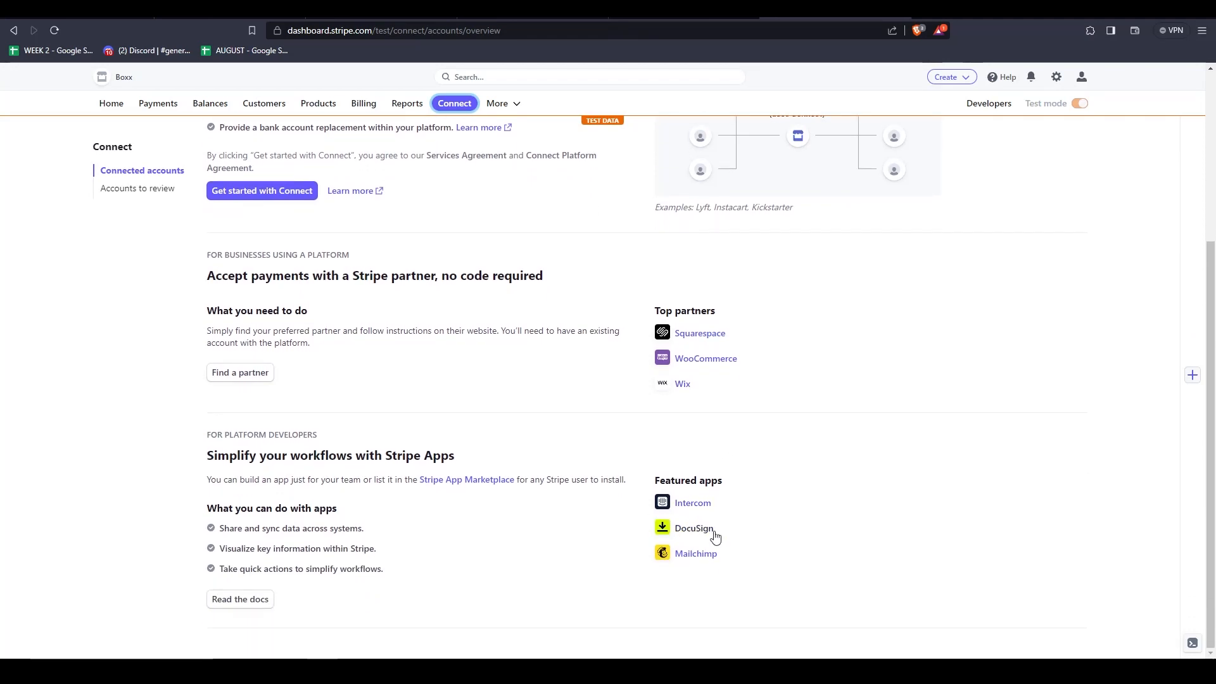
{"action": "key", "text": "alt+Tab"}
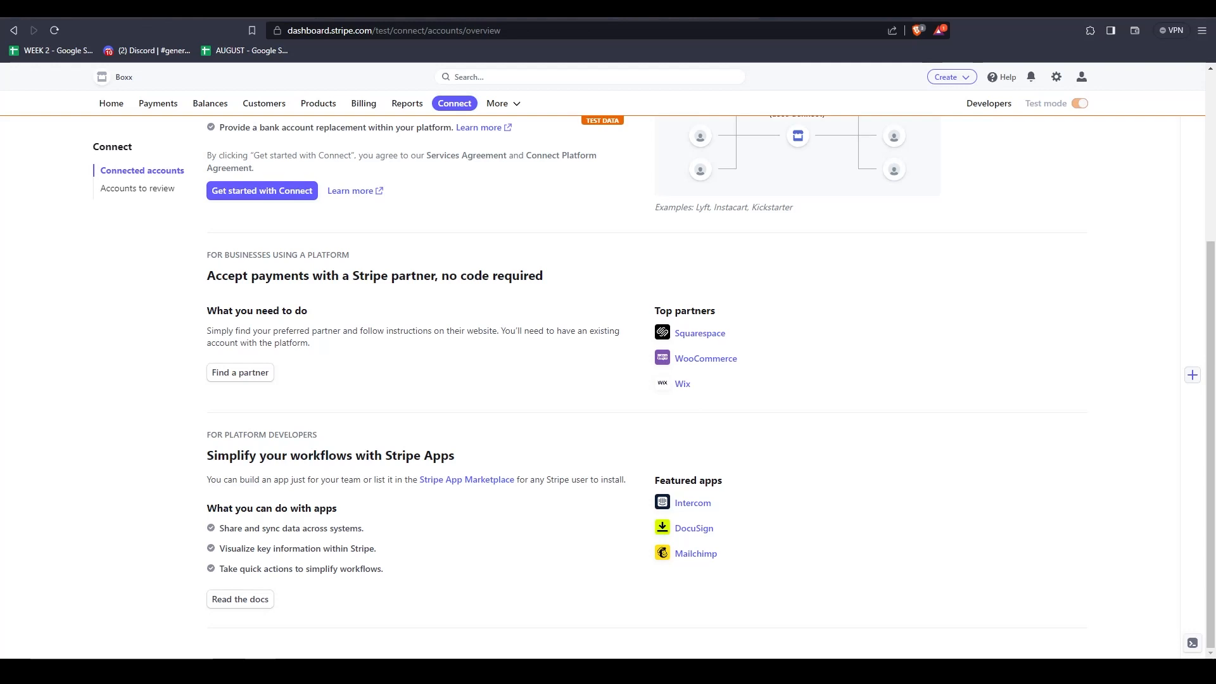
{"action": "key", "text": "alt+Tab"}
{"action": "scroll", "coordinate": [536, 343], "scroll_direction": "up", "scroll_amount": 4}
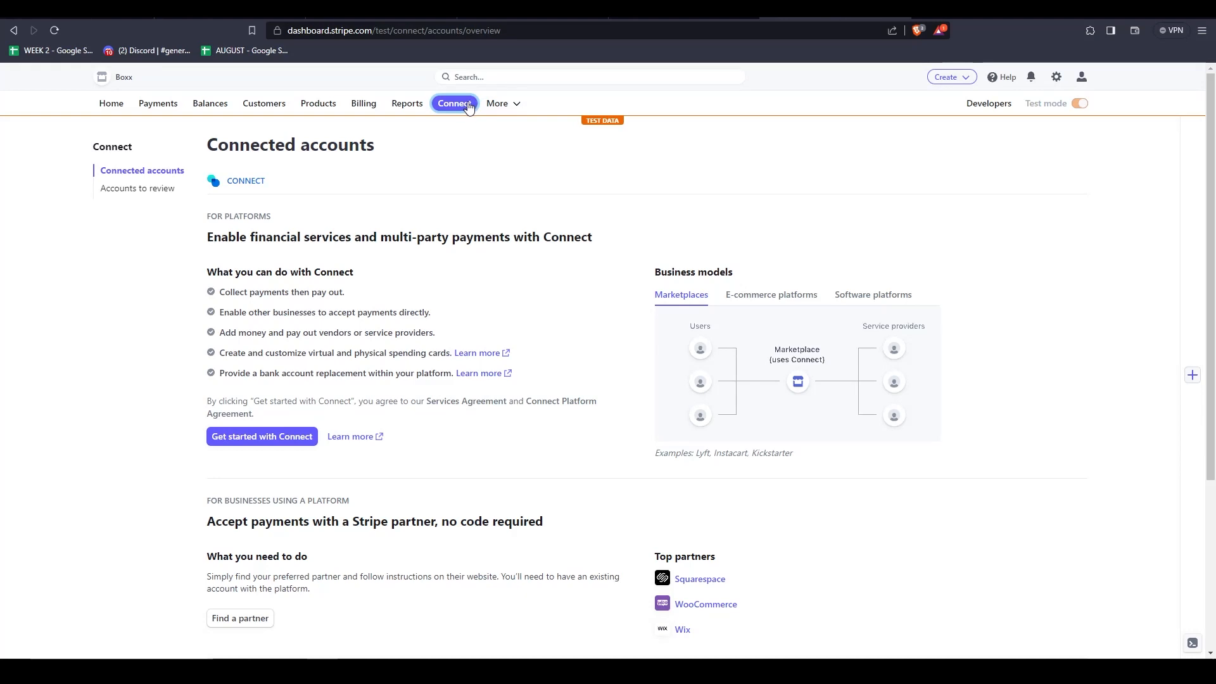
{"action": "scroll", "coordinate": [383, 306], "scroll_direction": "down", "scroll_amount": 3}
{"action": "scroll", "coordinate": [383, 306], "scroll_direction": "down", "scroll_amount": 1}
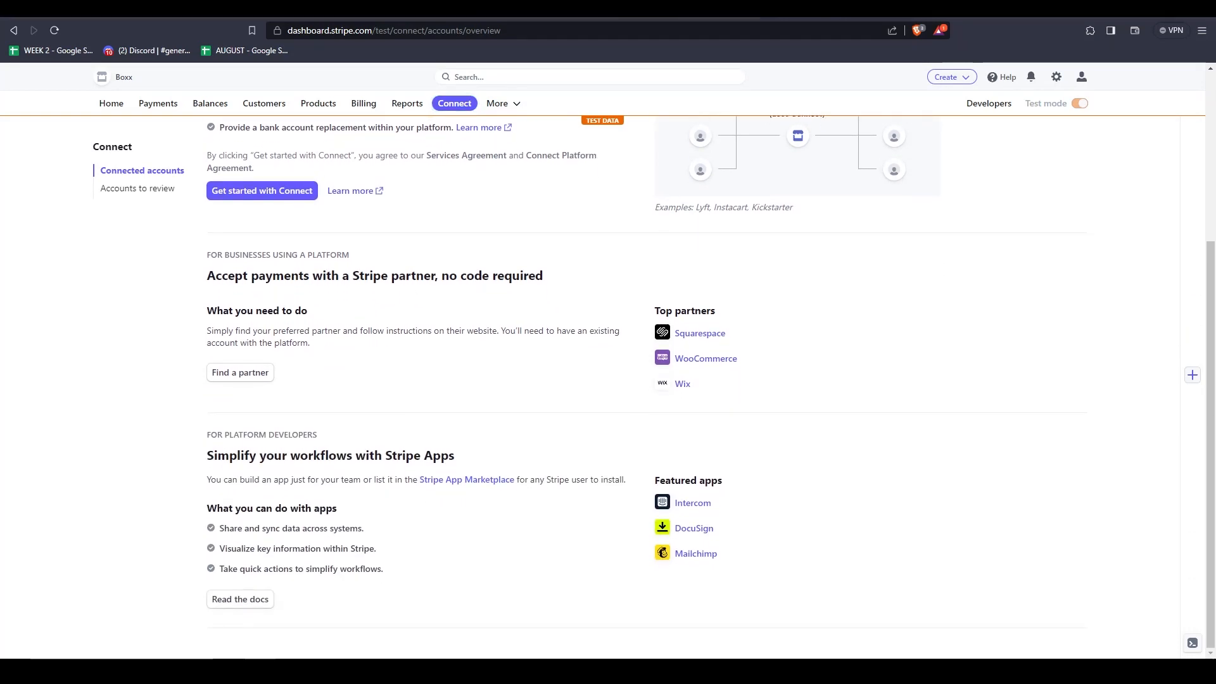
Look over the additional Stripe products and features for payments, finance automation and banking-as-a-service
{"action": "left_click", "coordinate": [499, 103]}
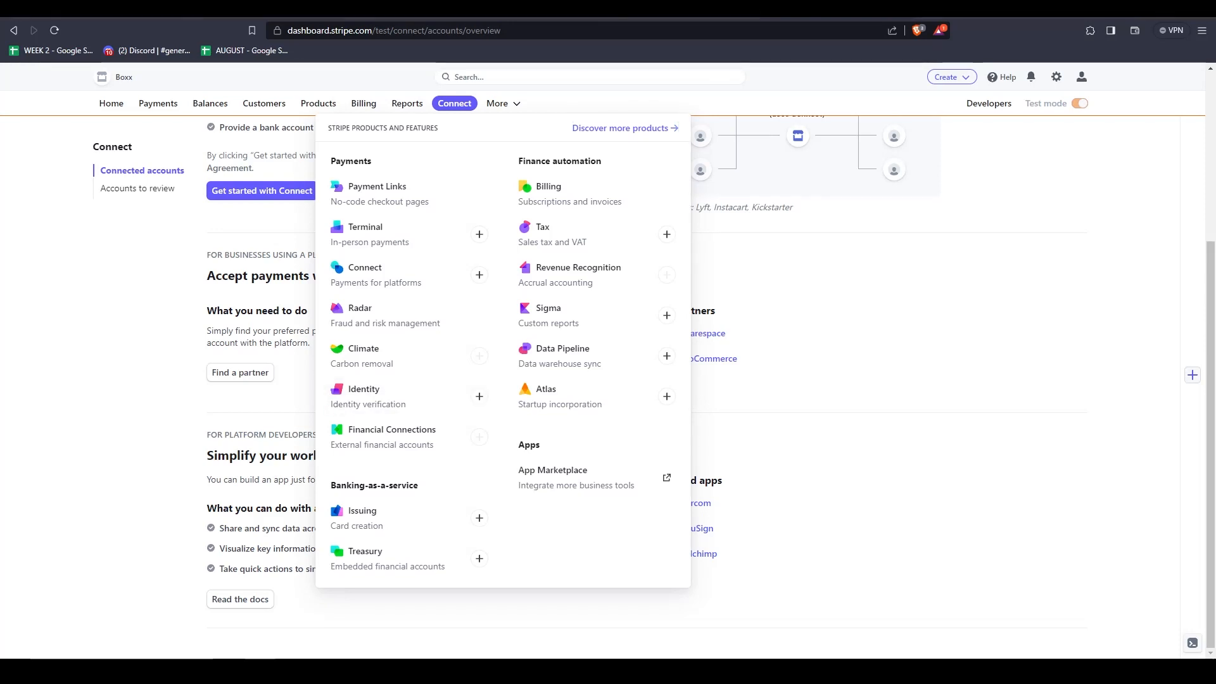
{"action": "left_click", "coordinate": [509, 382]}
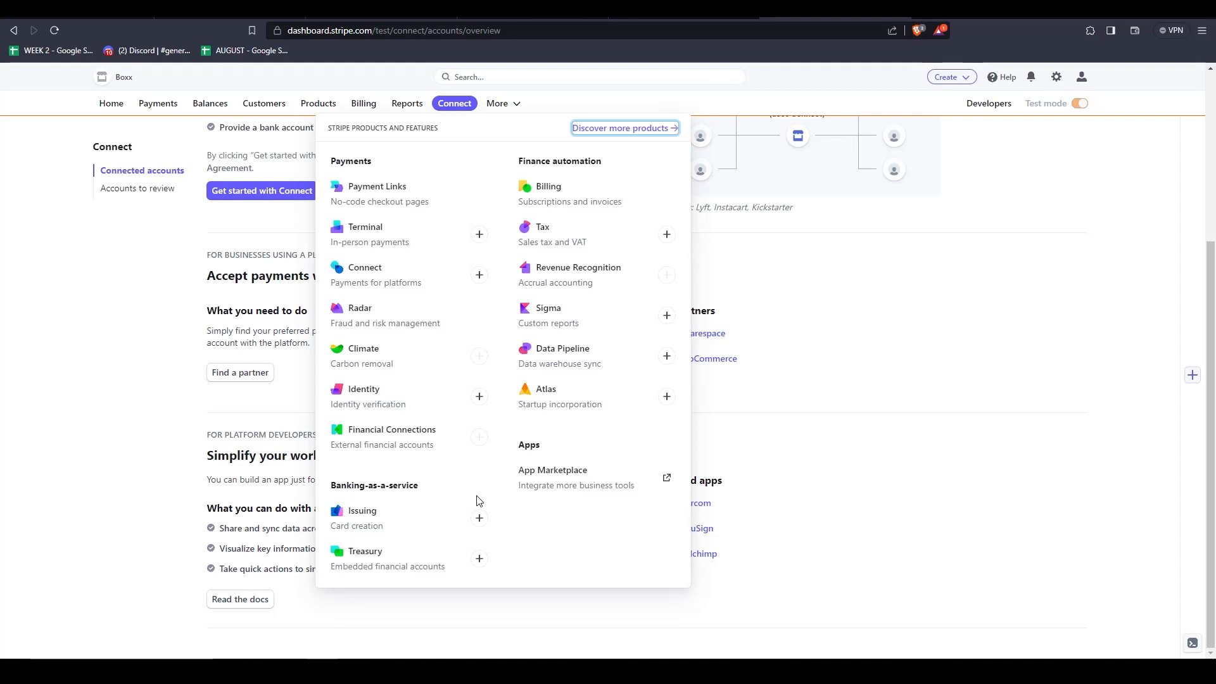
Return to the home dashboard and look through the activation progress, today's figures and the account overview
{"action": "left_click", "coordinate": [111, 103]}
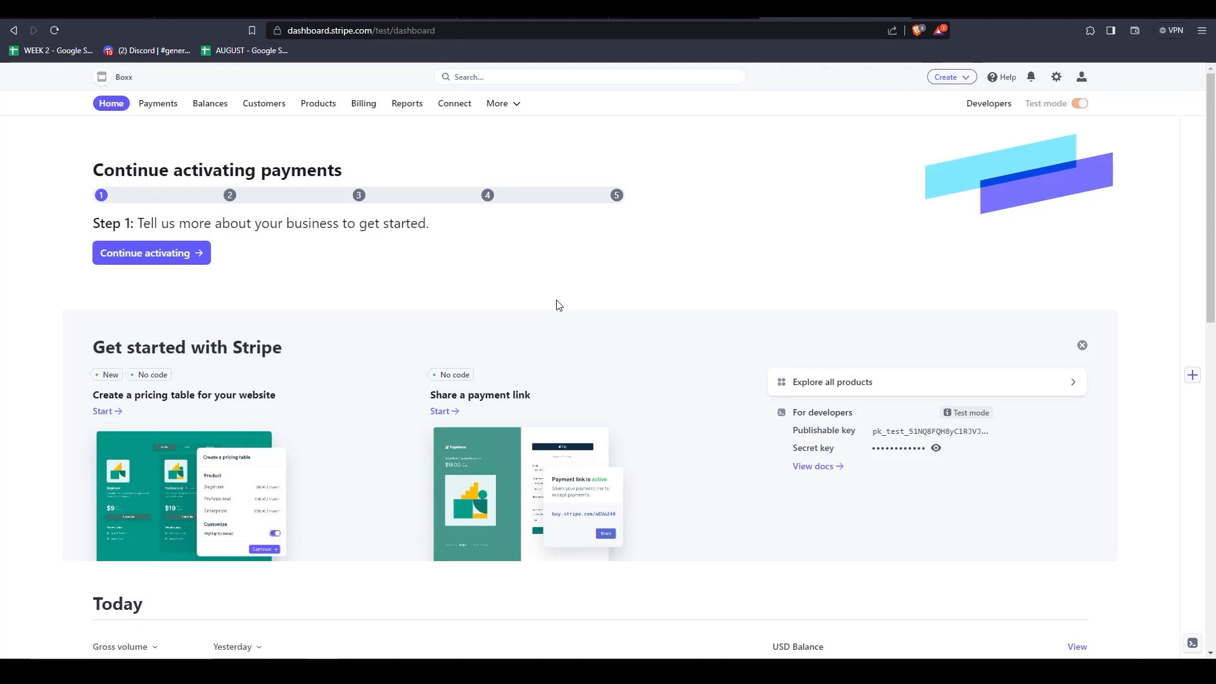
{"action": "scroll", "coordinate": [559, 305], "scroll_direction": "down", "scroll_amount": 9}
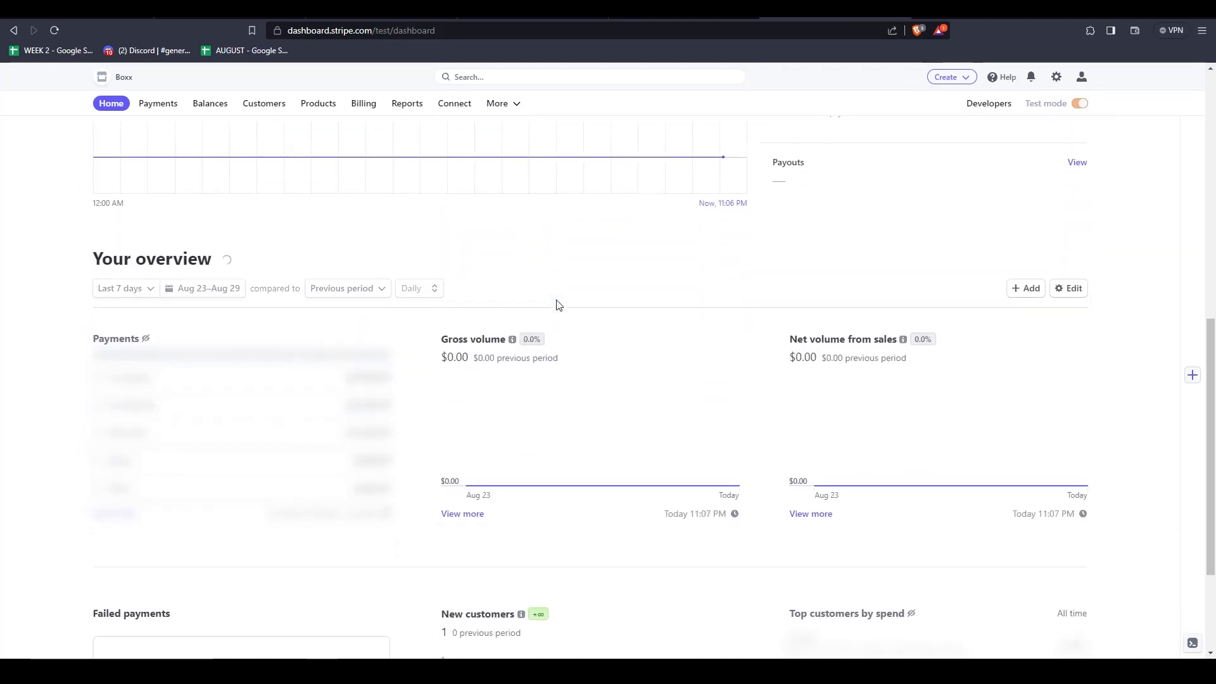
{"action": "scroll", "coordinate": [559, 305], "scroll_direction": "down", "scroll_amount": 3}
{"action": "scroll", "coordinate": [558, 303], "scroll_direction": "up", "scroll_amount": 13}
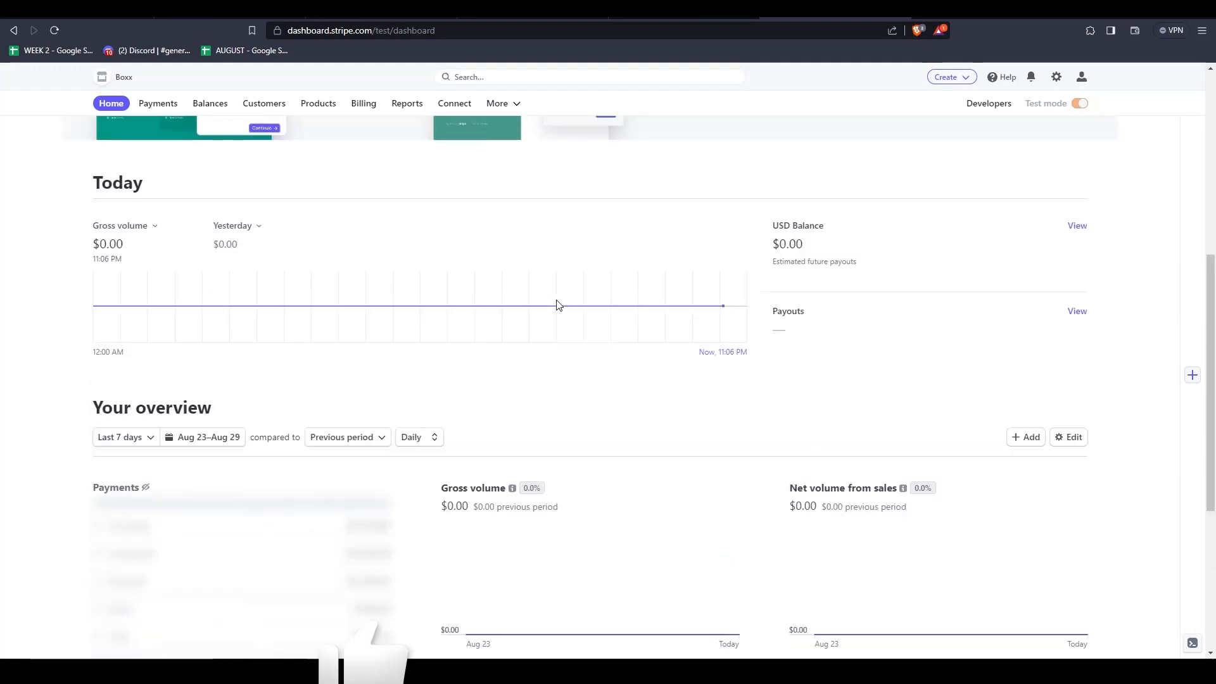